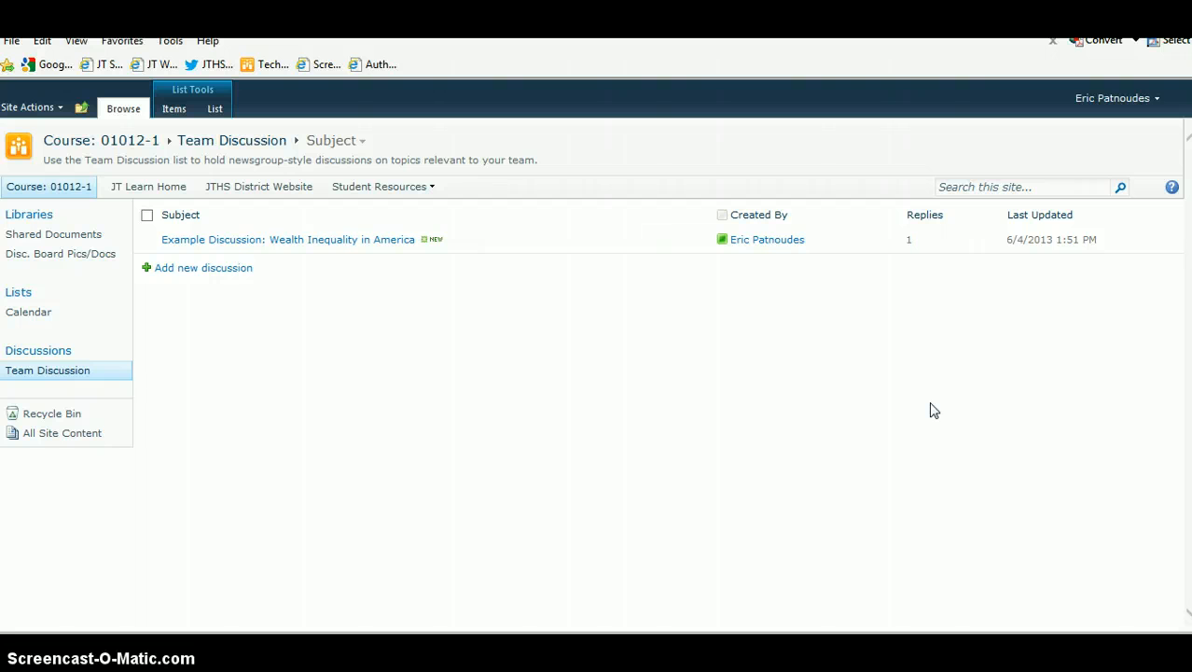
Open the Wealth Inequality in America example discussion and start editing the sample response post
click(915, 414)
click(907, 423)
click(334, 245)
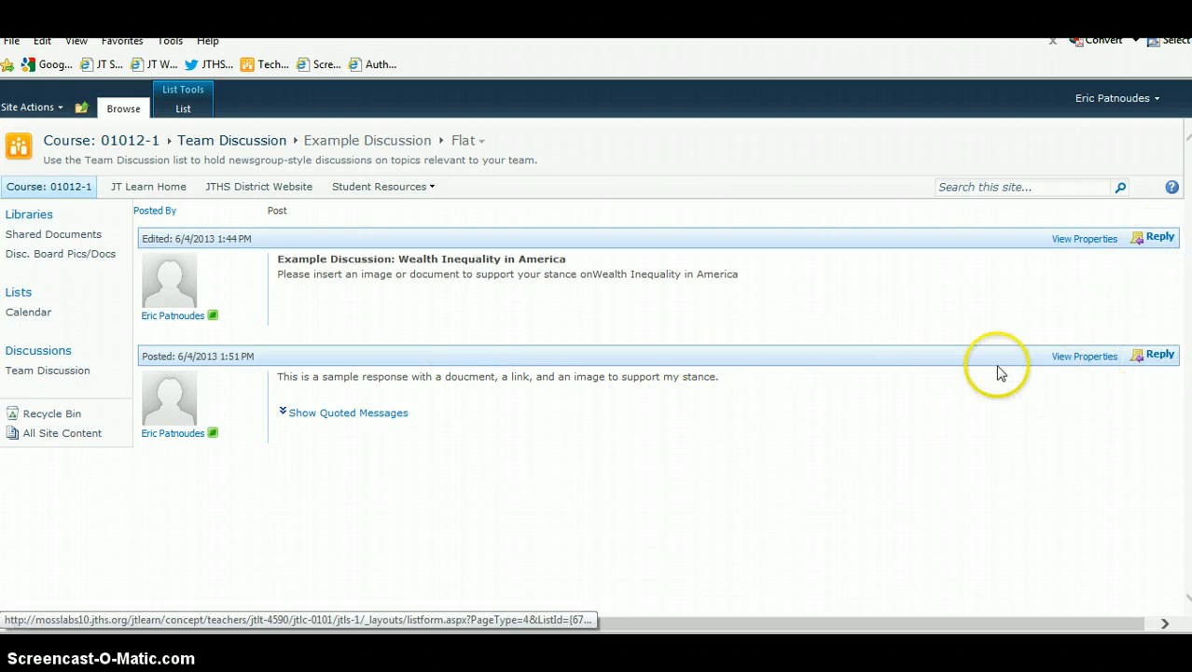
click(1085, 356)
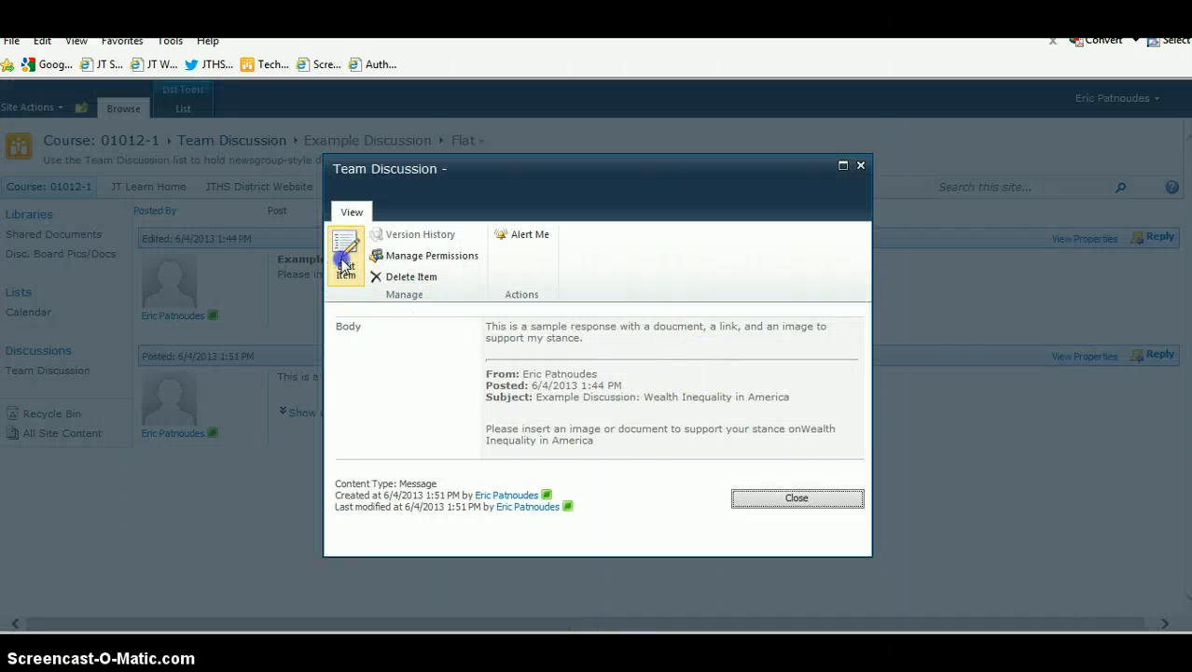
click(341, 254)
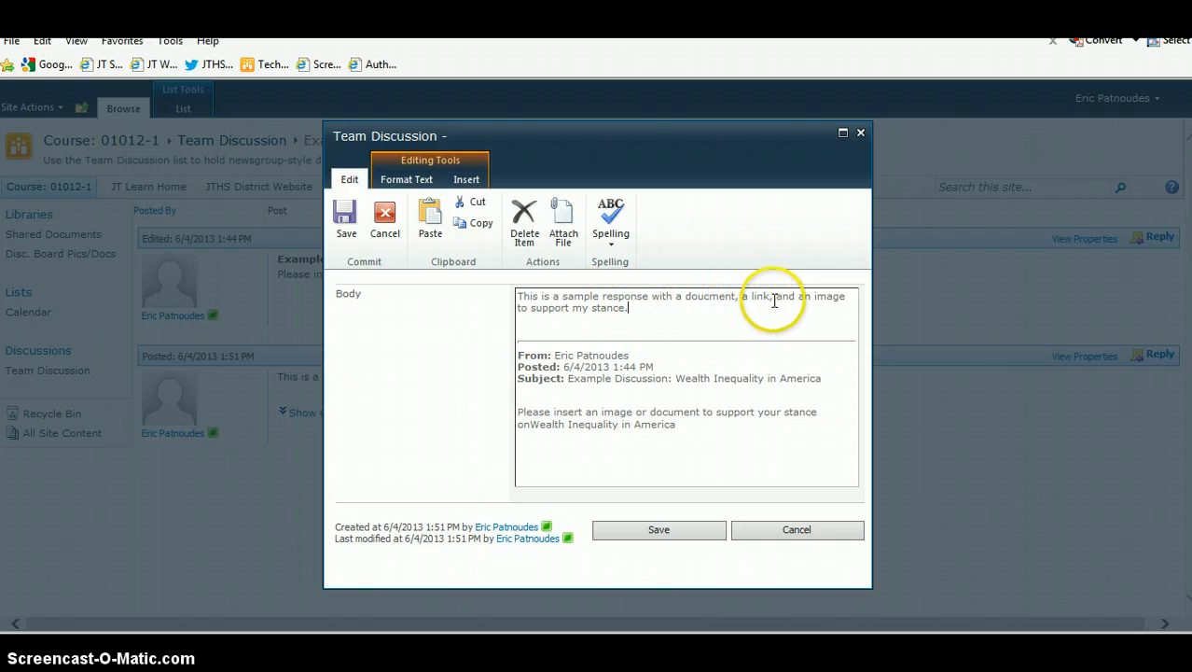
Start inserting a picture from the computer after the response text, choosing image "a" from the 1. Prezi folder in SkyDrive's Old Google Drive
click(629, 316)
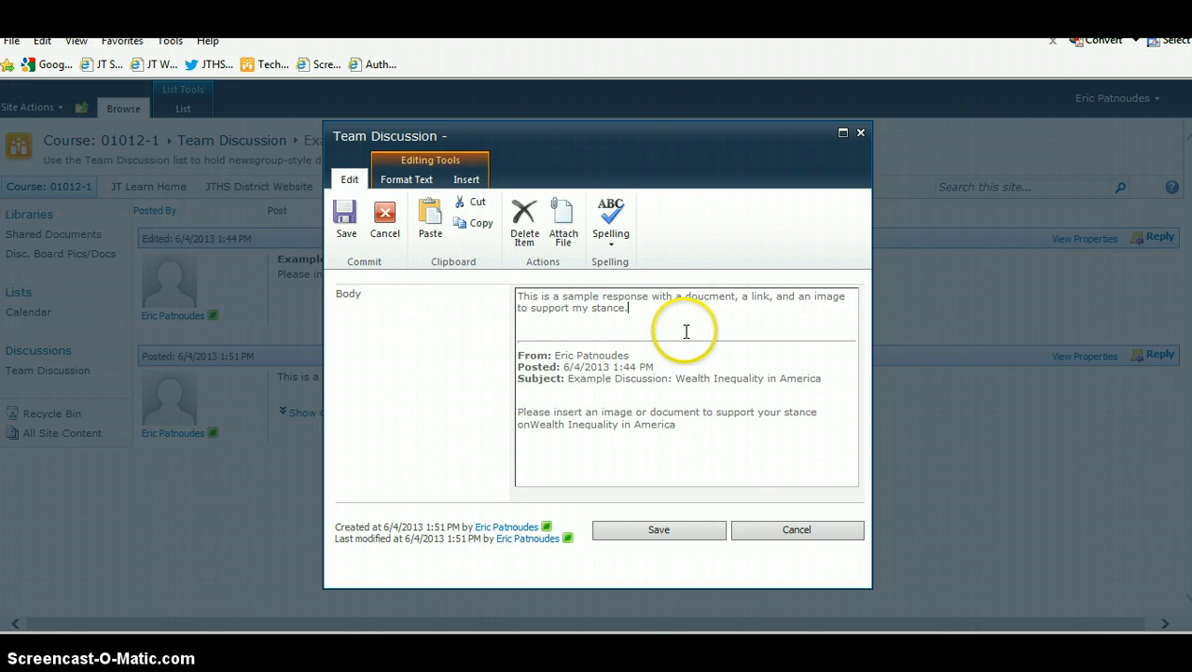
click(471, 183)
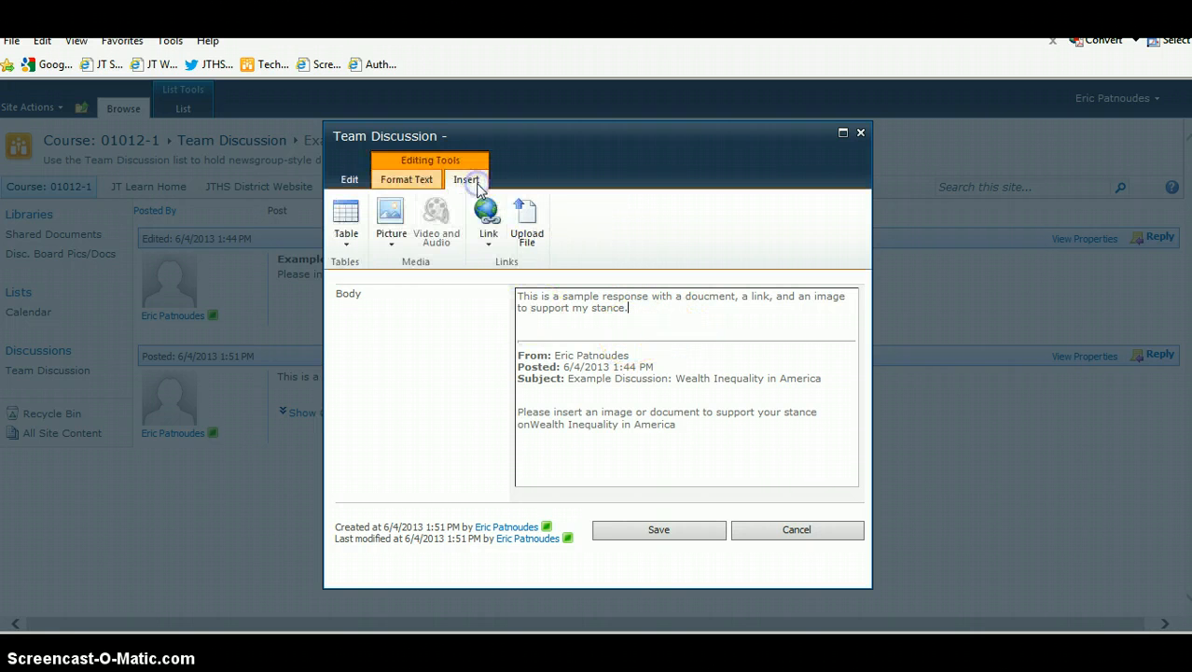
click(392, 239)
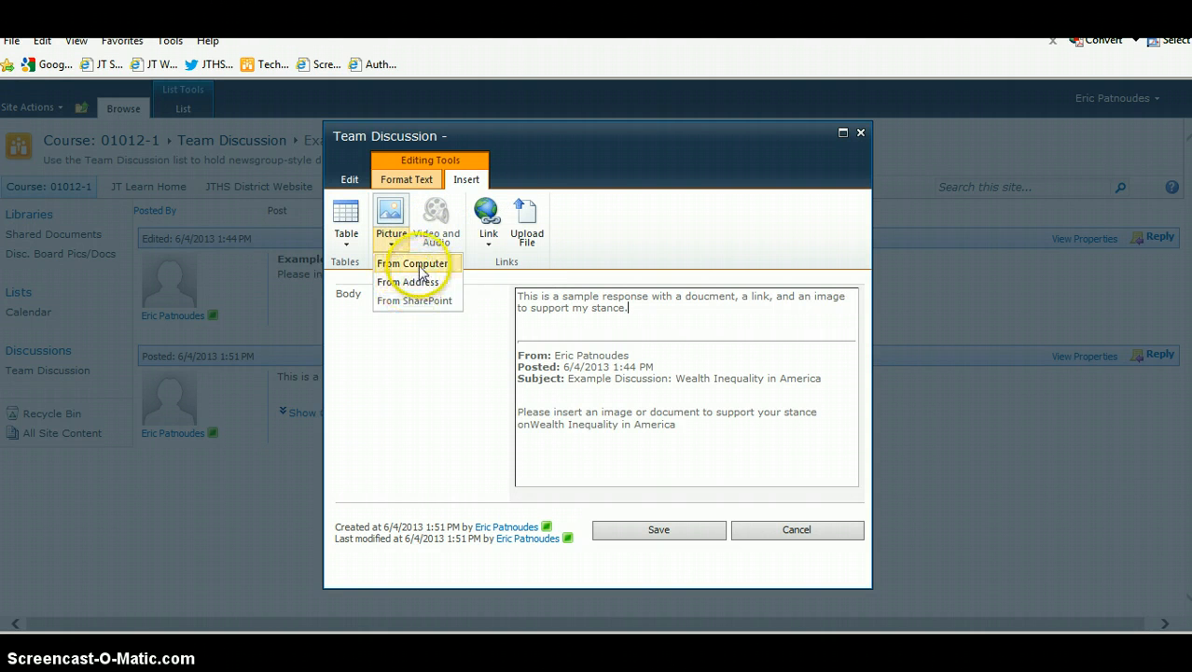
click(414, 264)
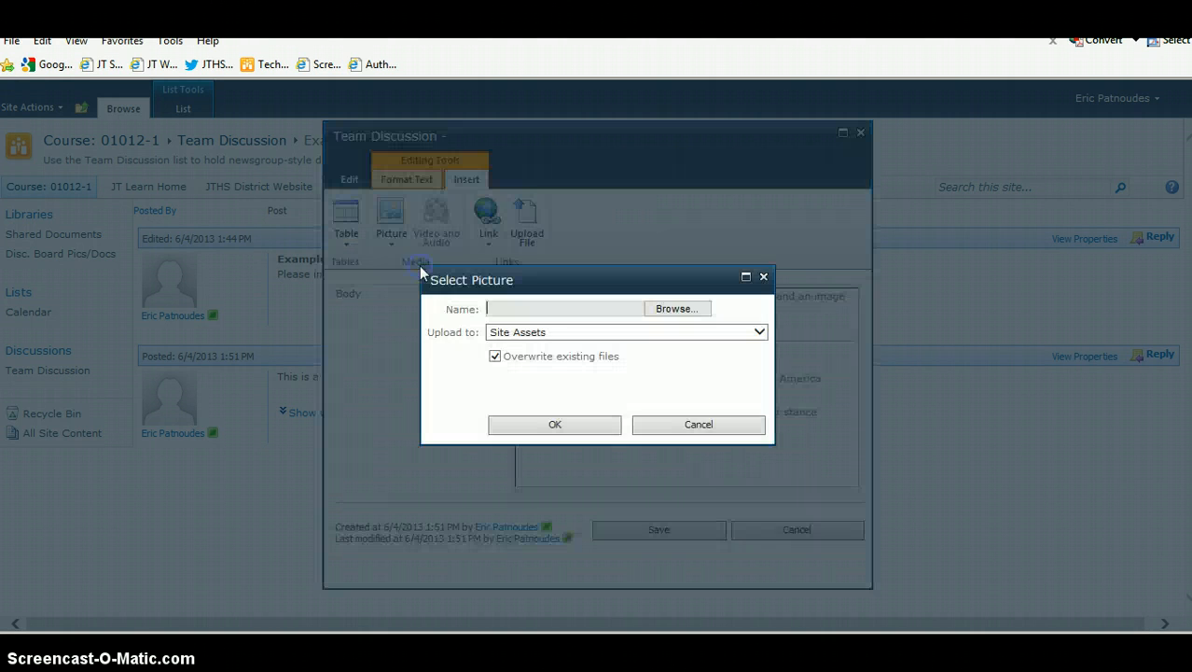
click(674, 309)
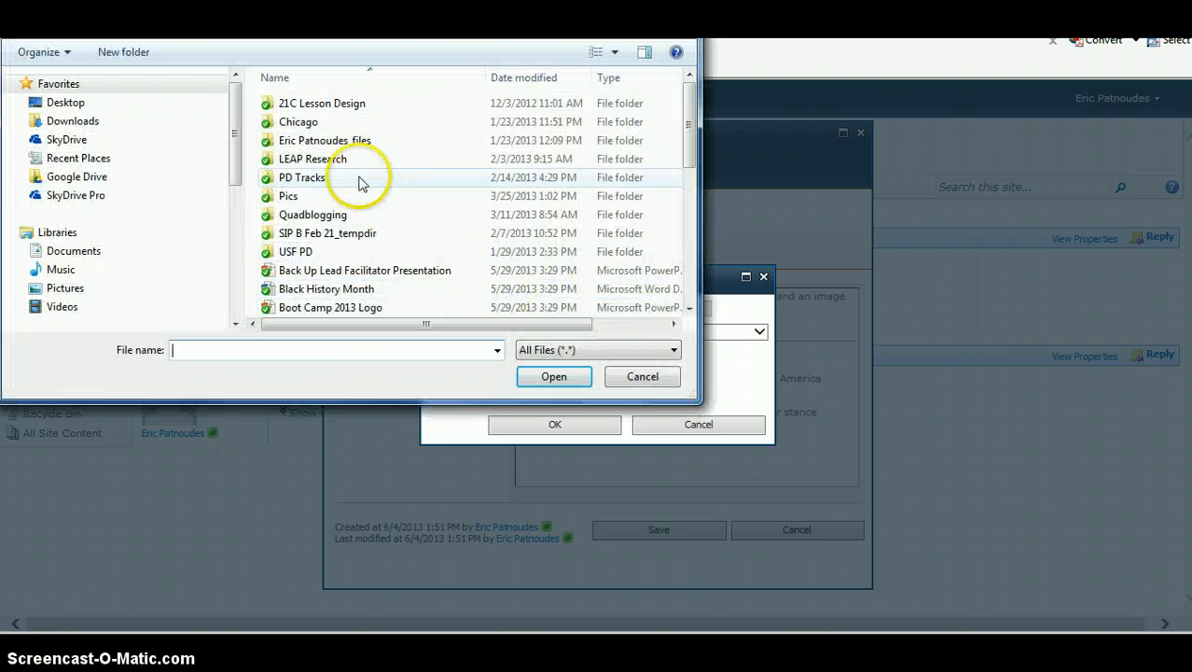
click(71, 139)
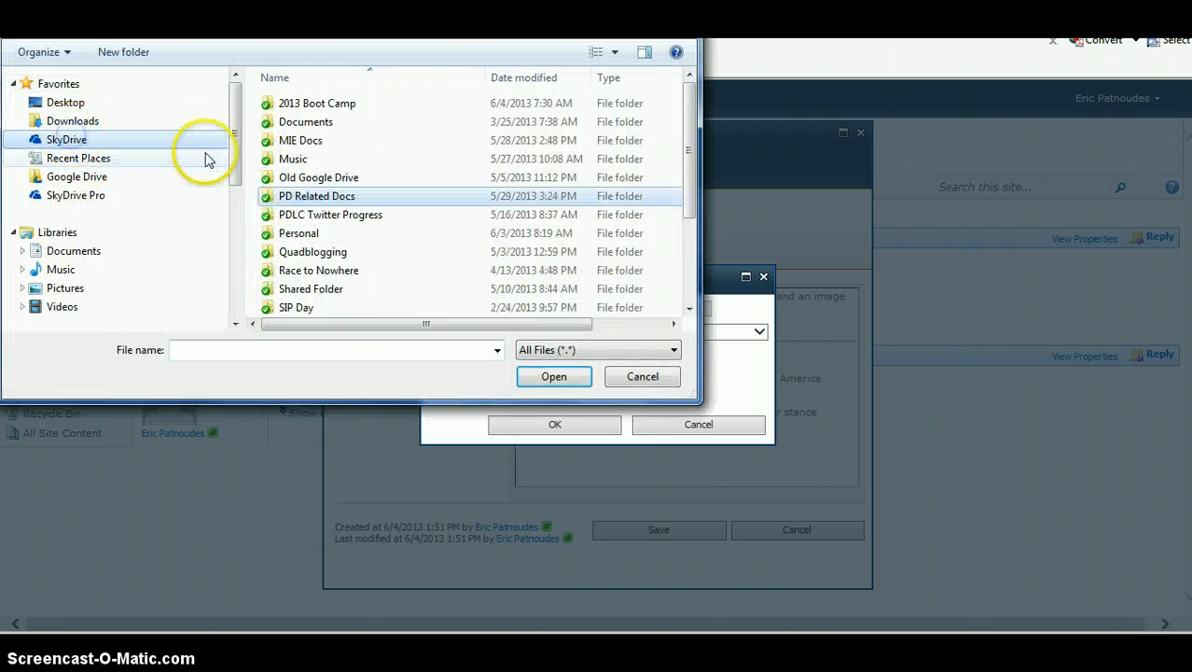
double_click(314, 179)
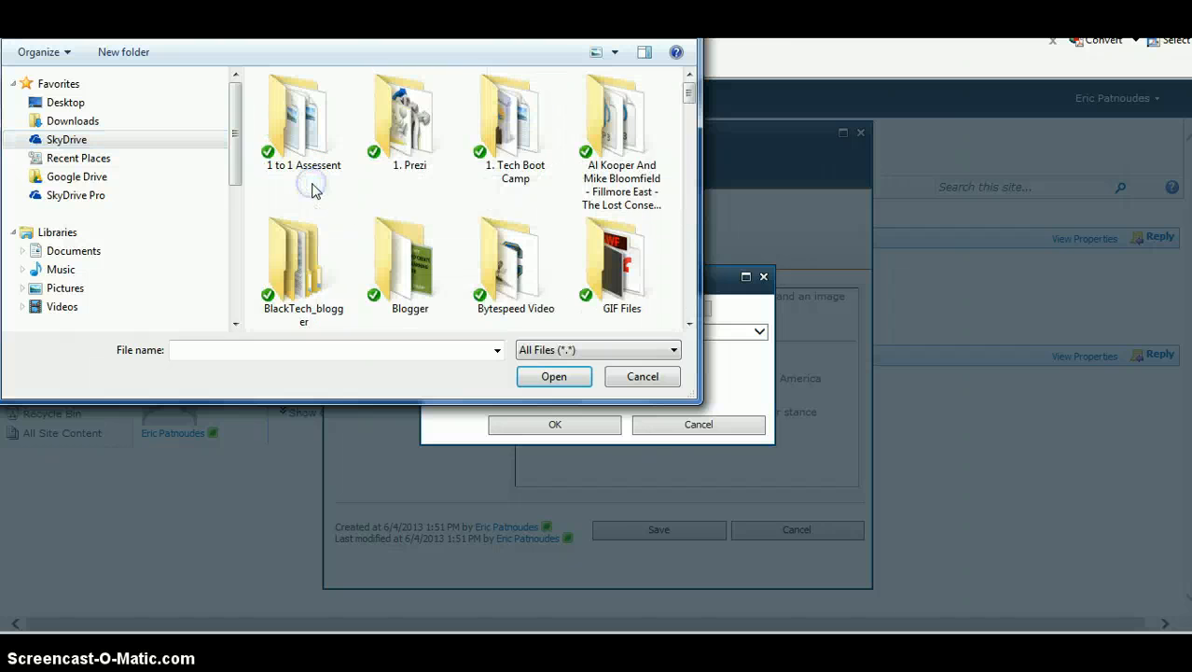
double_click(412, 166)
double_click(313, 128)
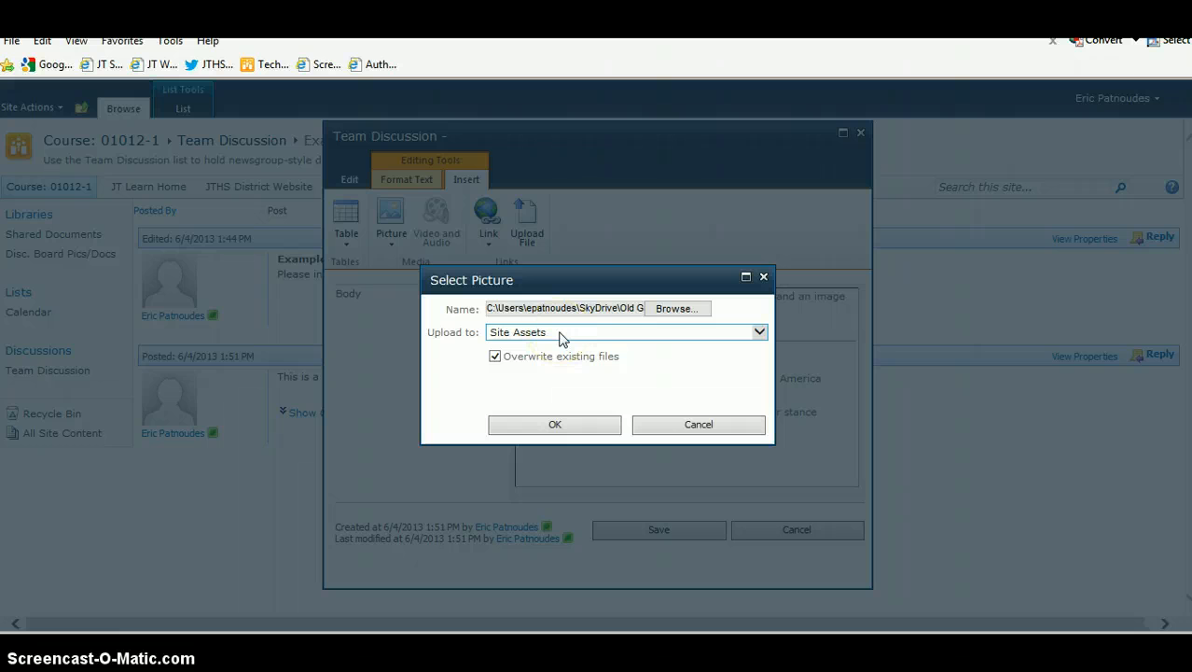
click(759, 334)
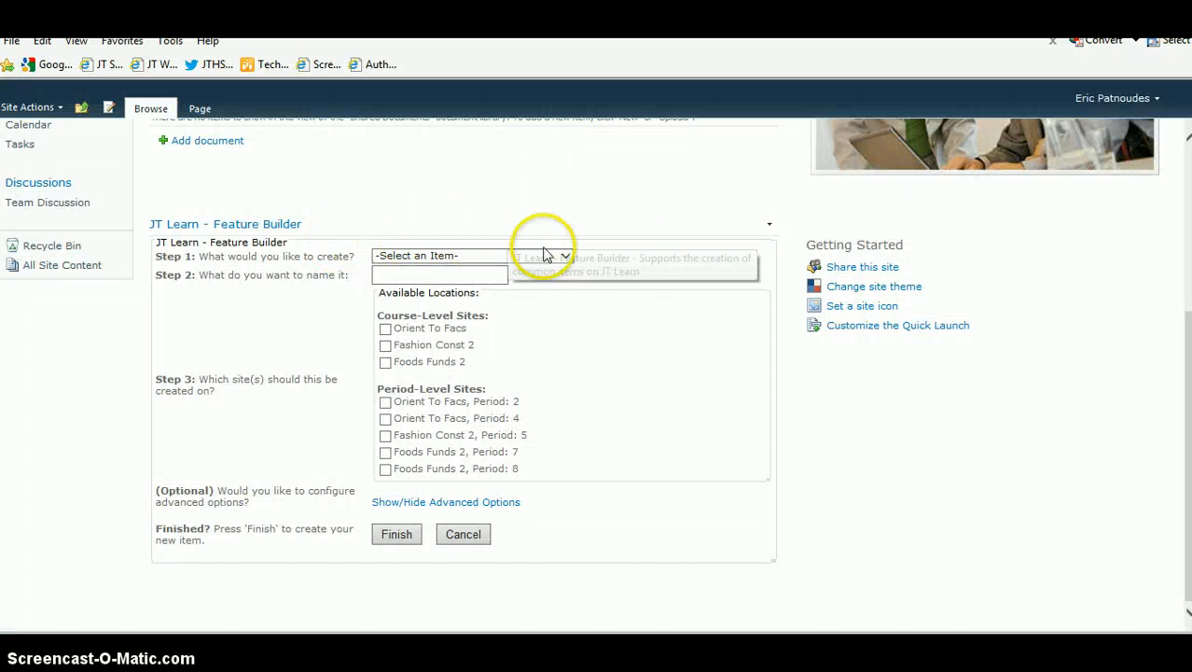
Set the Feature Builder to create a Document Library for Student Work named "Disc. Board Pics/Docs"
click(566, 258)
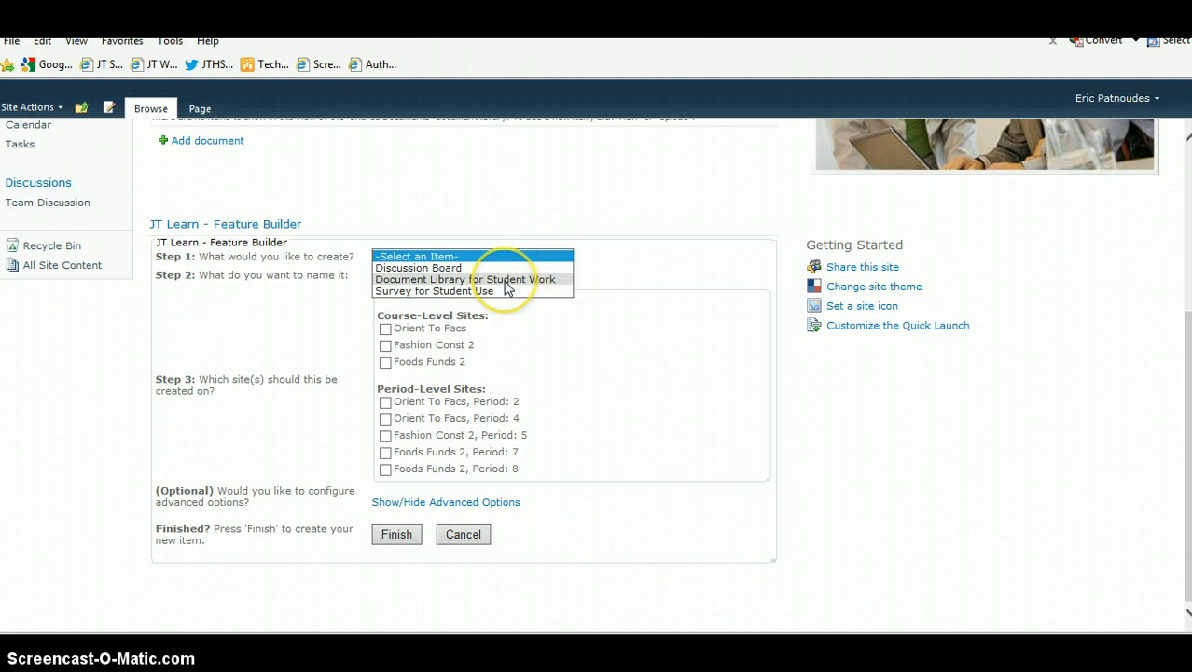
click(504, 279)
click(478, 277)
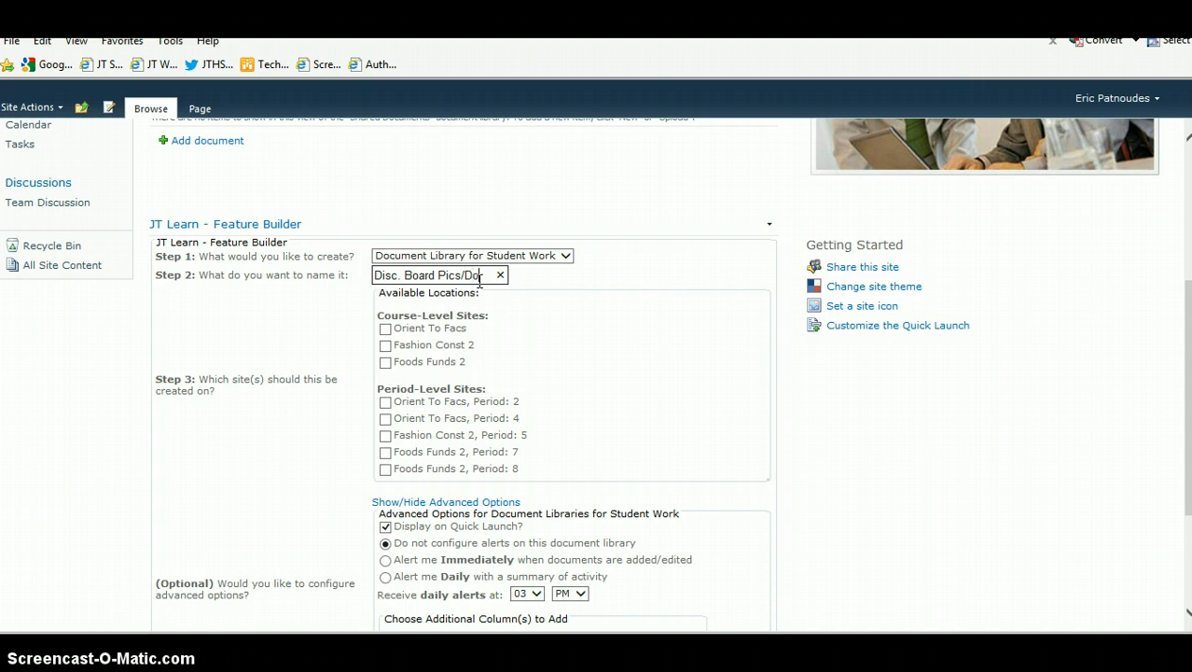
click(602, 324)
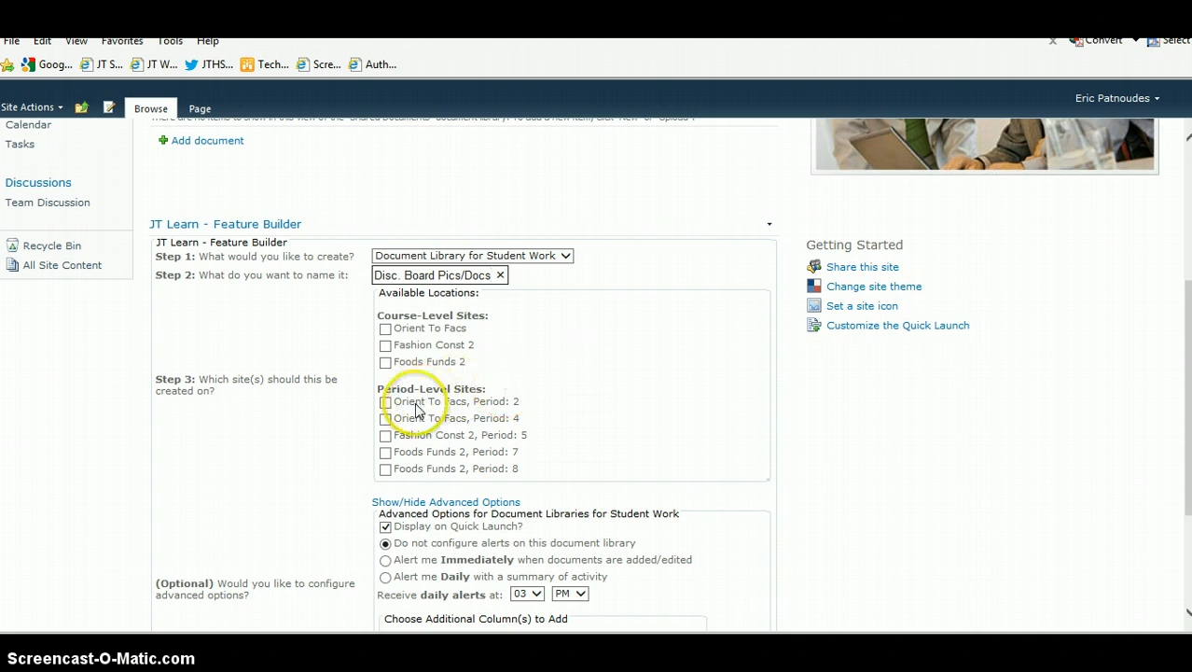
Select the Foods Funds 2, Period: 8 site and create the document library with the default advanced options
click(386, 469)
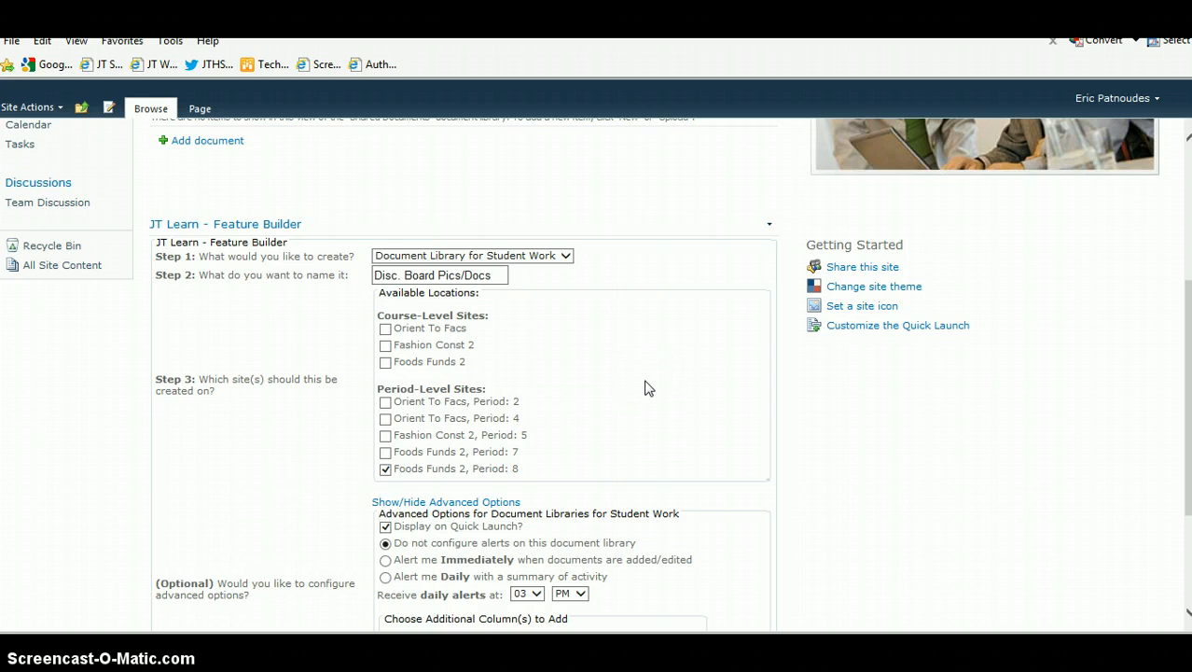
scroll(648, 388, down, 4)
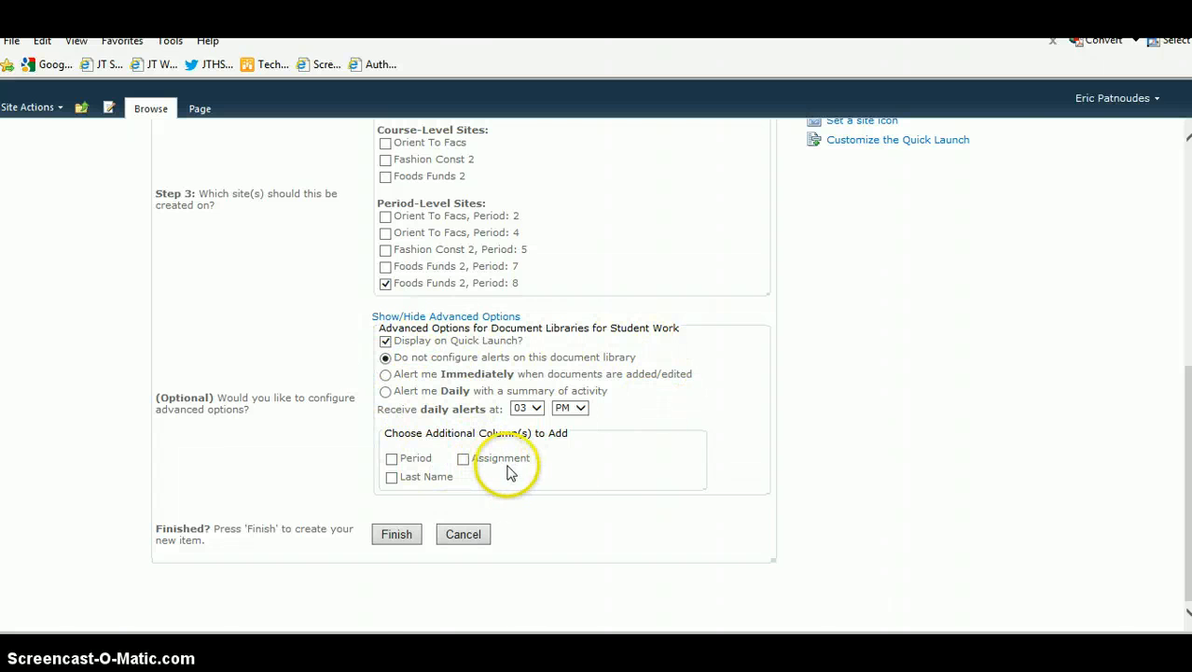
scroll(644, 434, up, 3)
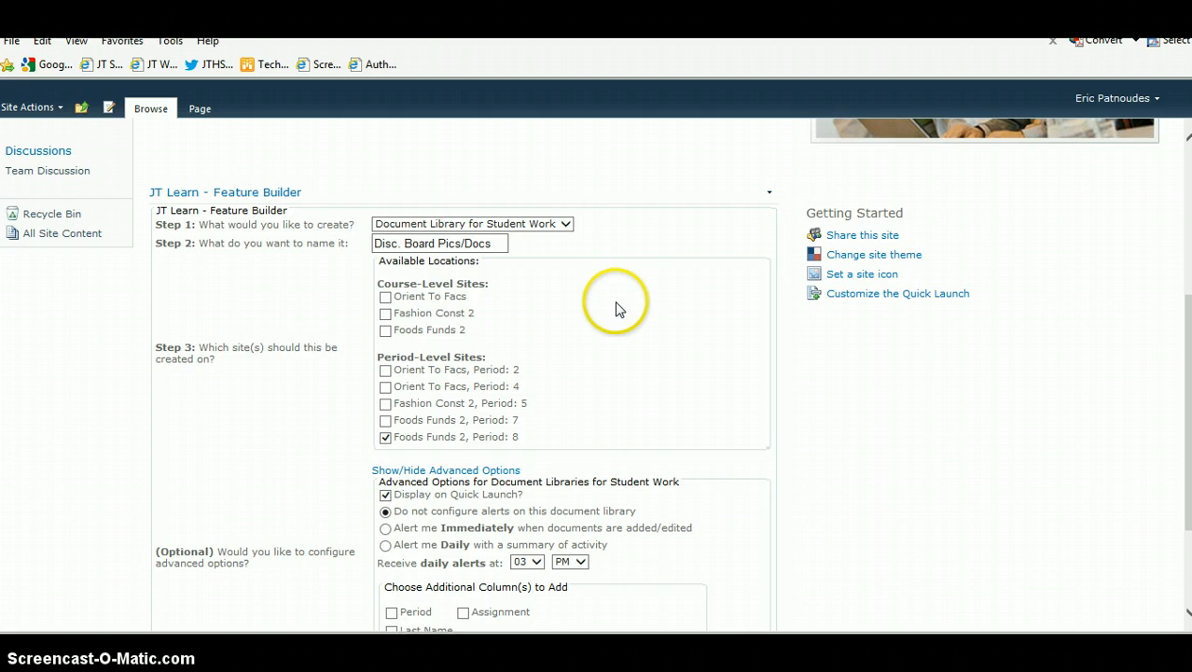
scroll(609, 321, down, 3)
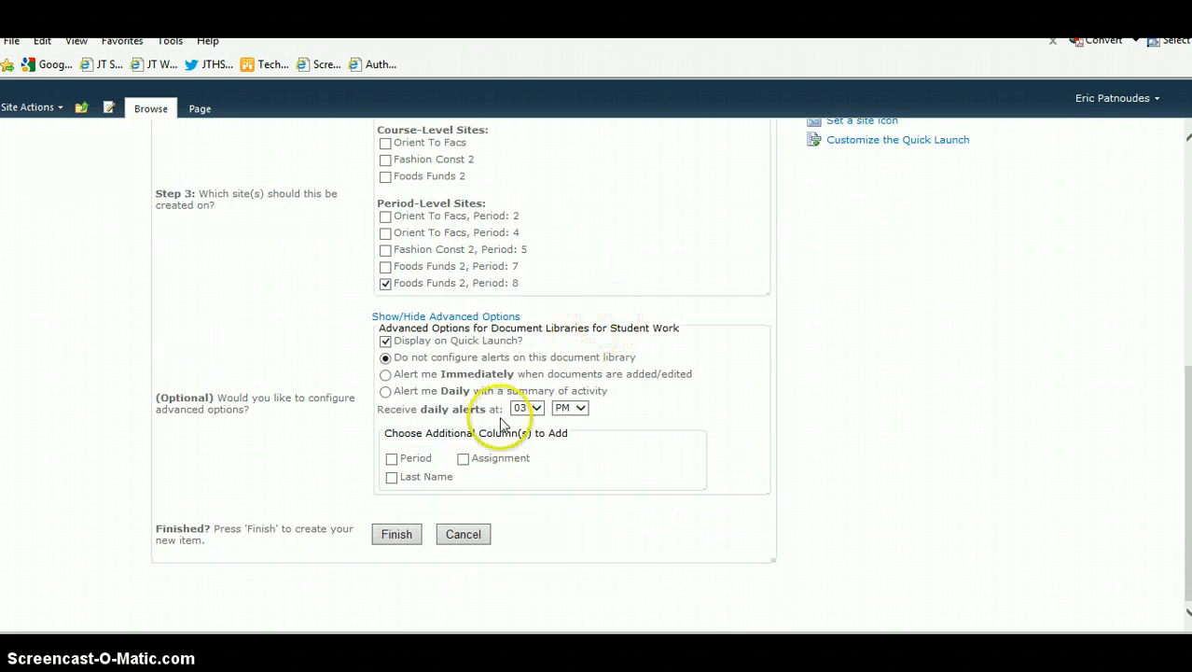
click(396, 534)
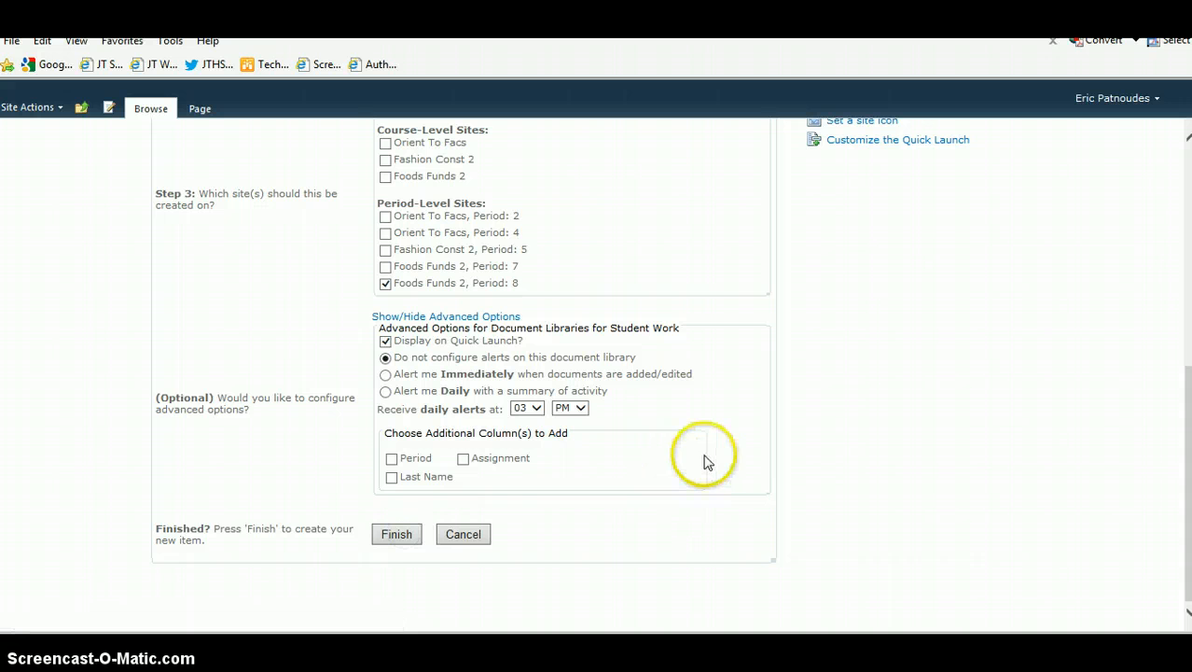
scroll(671, 485, down, 1)
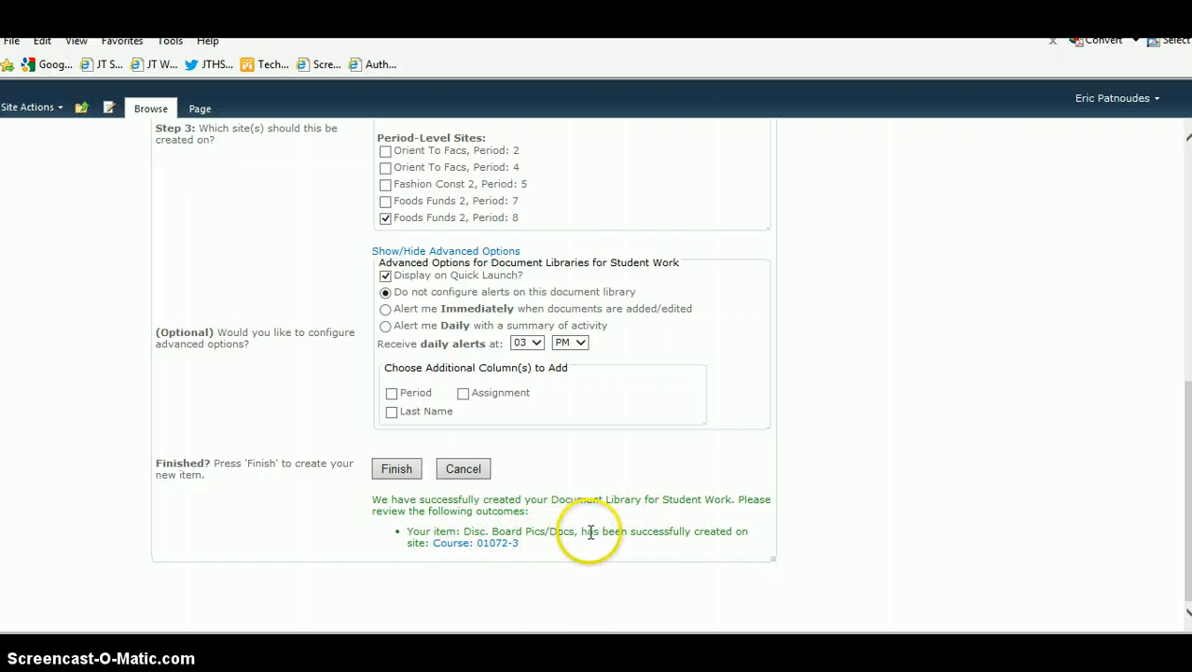
scroll(640, 519, up, 5)
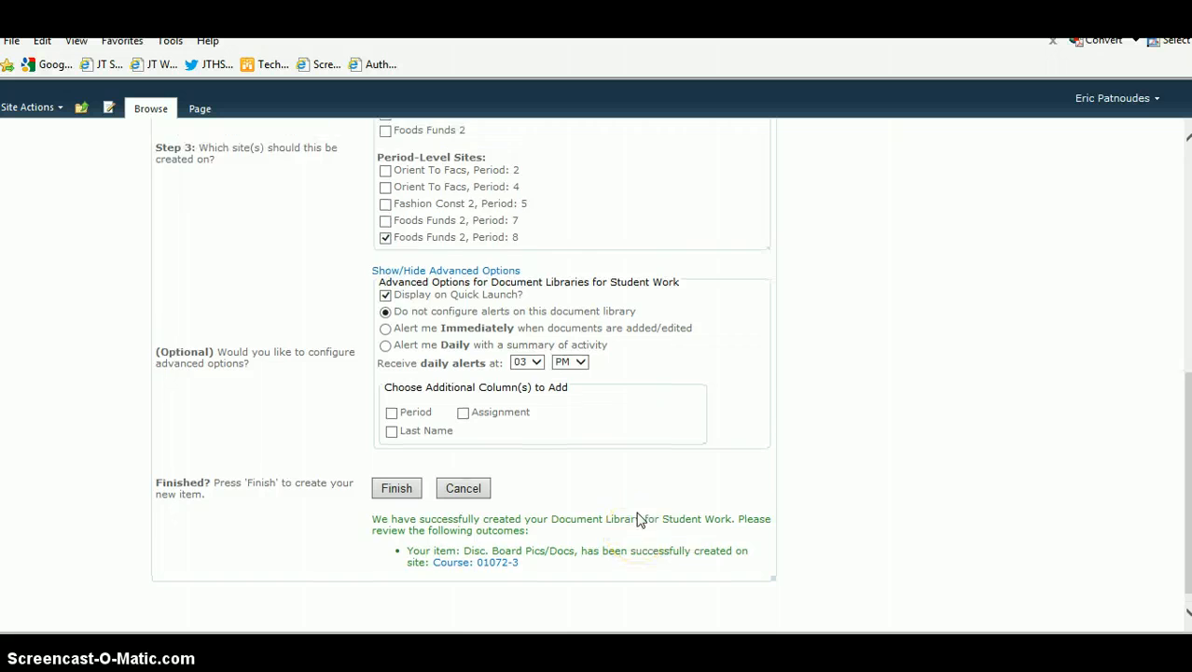
scroll(640, 520, down, 2)
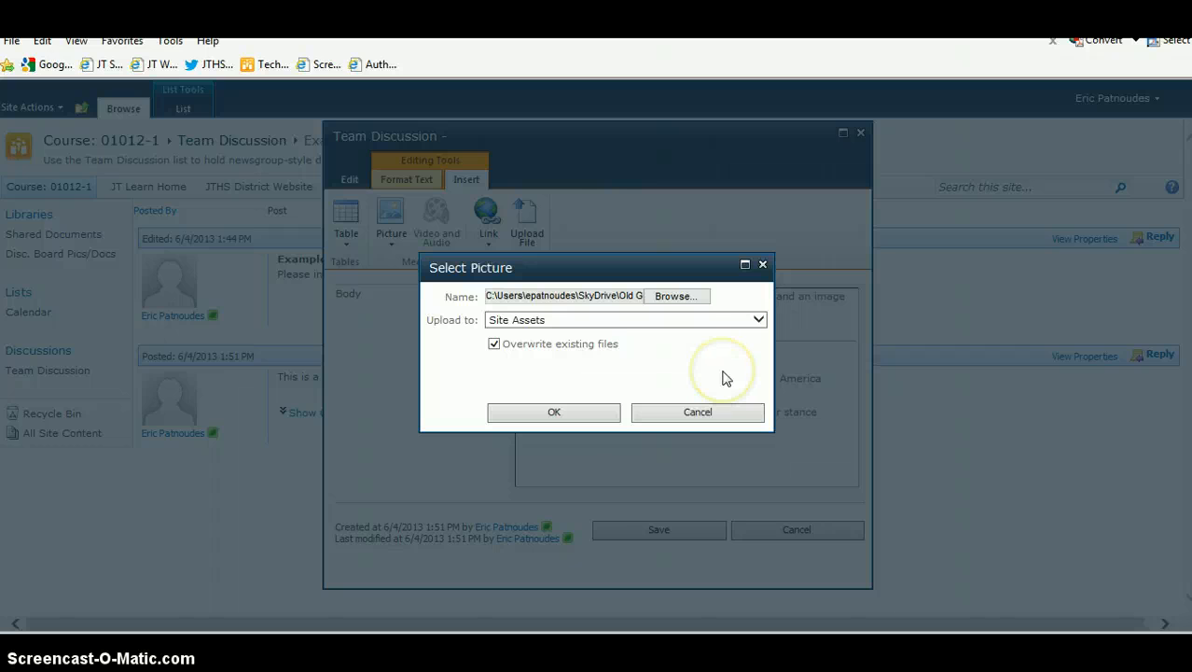
Upload the chosen picture to Library for Discussion Board Pics and save it with the name "Image"
click(758, 319)
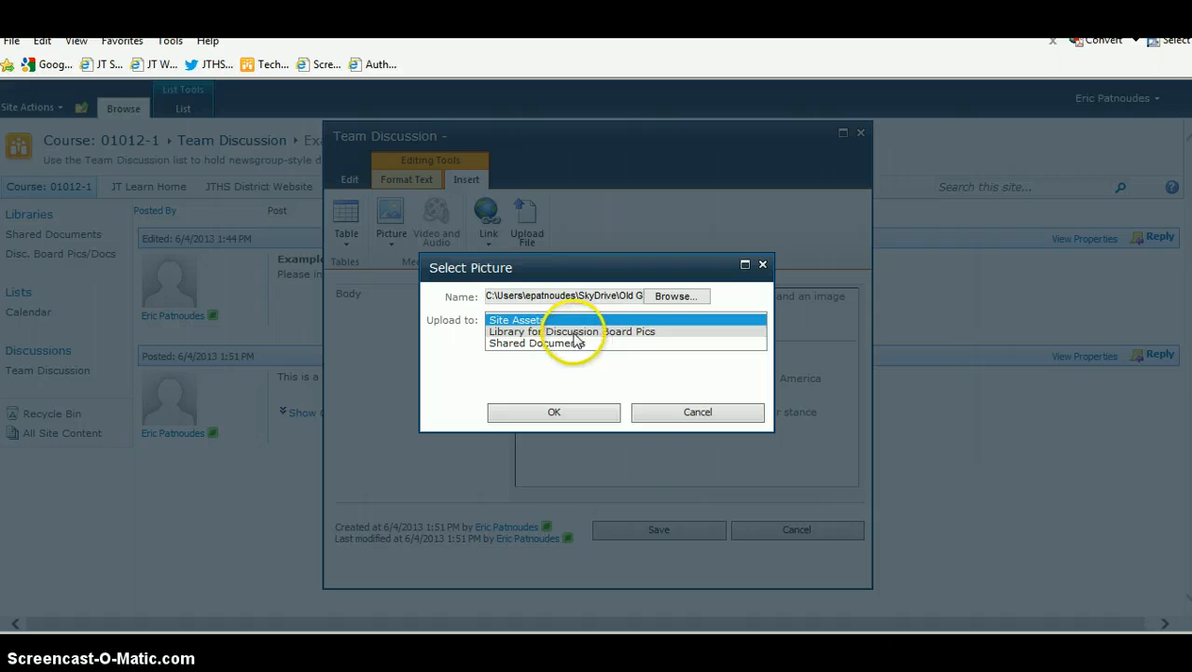
click(627, 332)
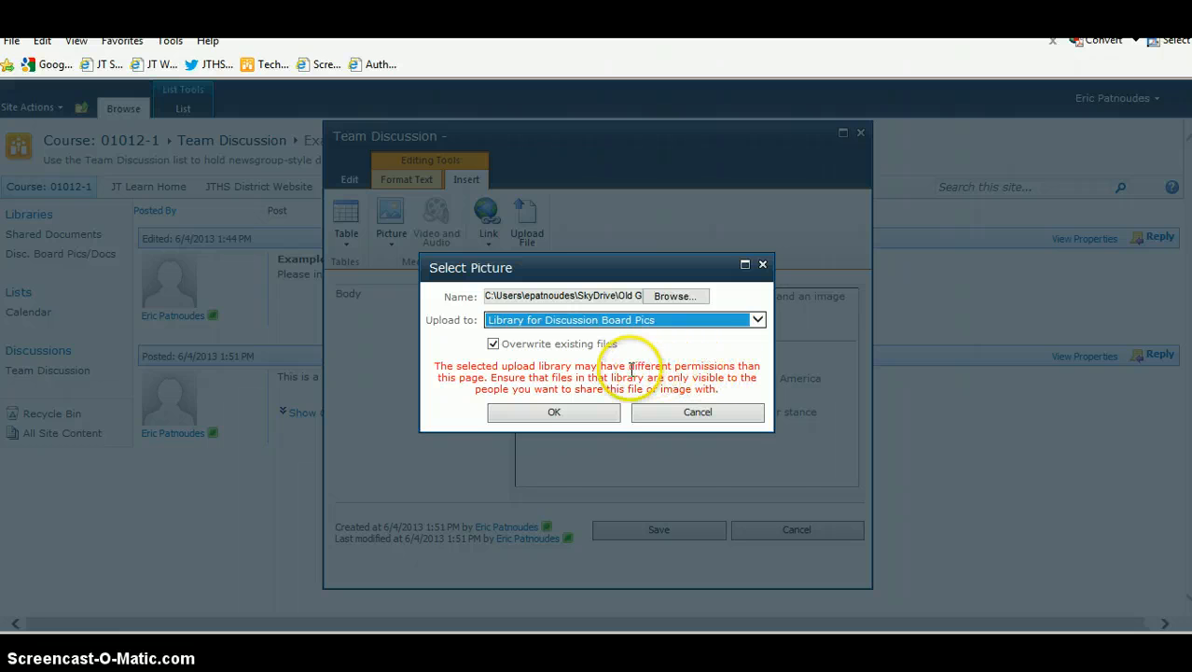
click(576, 414)
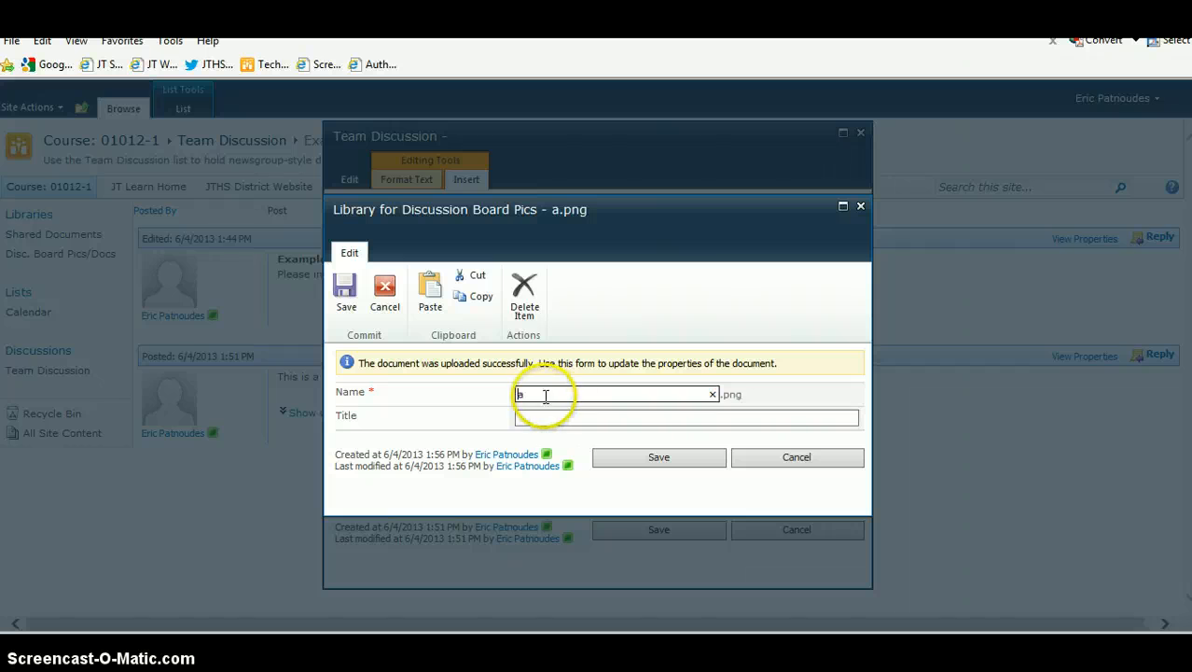
click(506, 394)
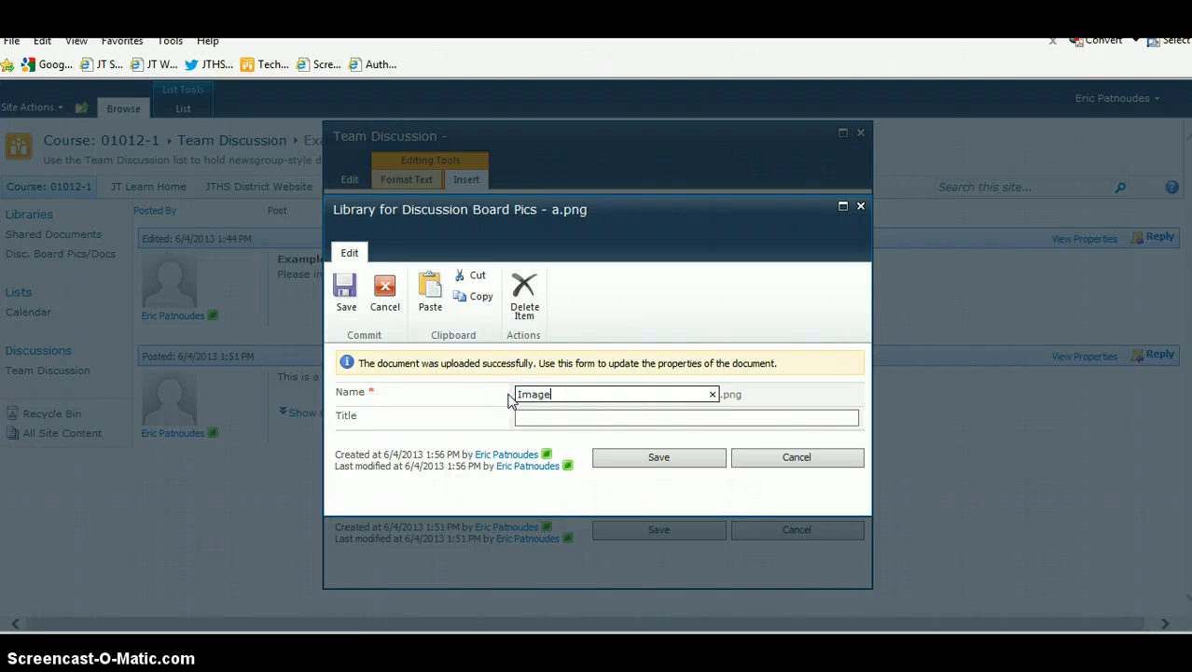
click(664, 463)
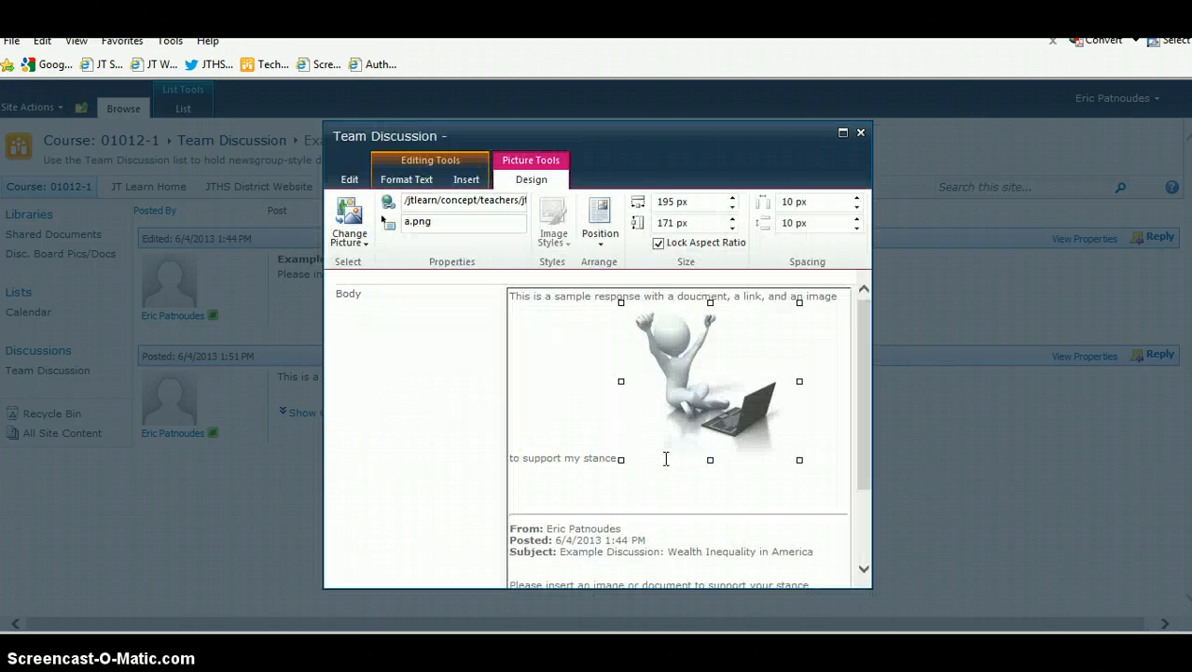
Move the inserted picture below the response text, above the quoted message
drag(695, 426, 555, 490)
click(596, 412)
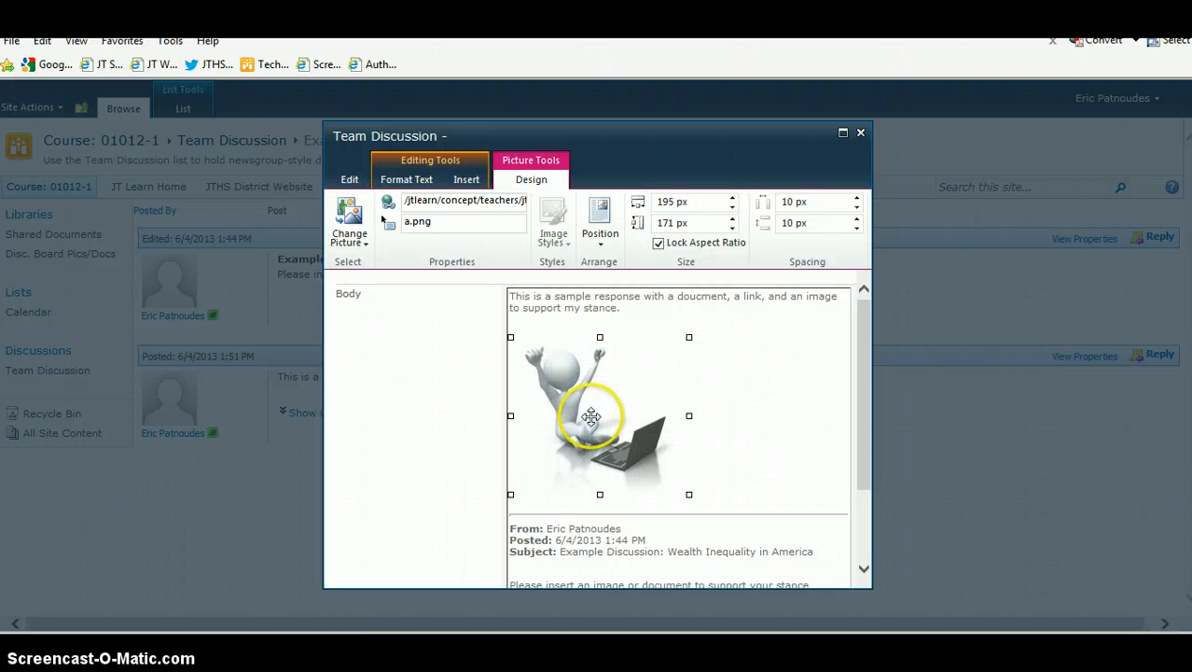
click(765, 430)
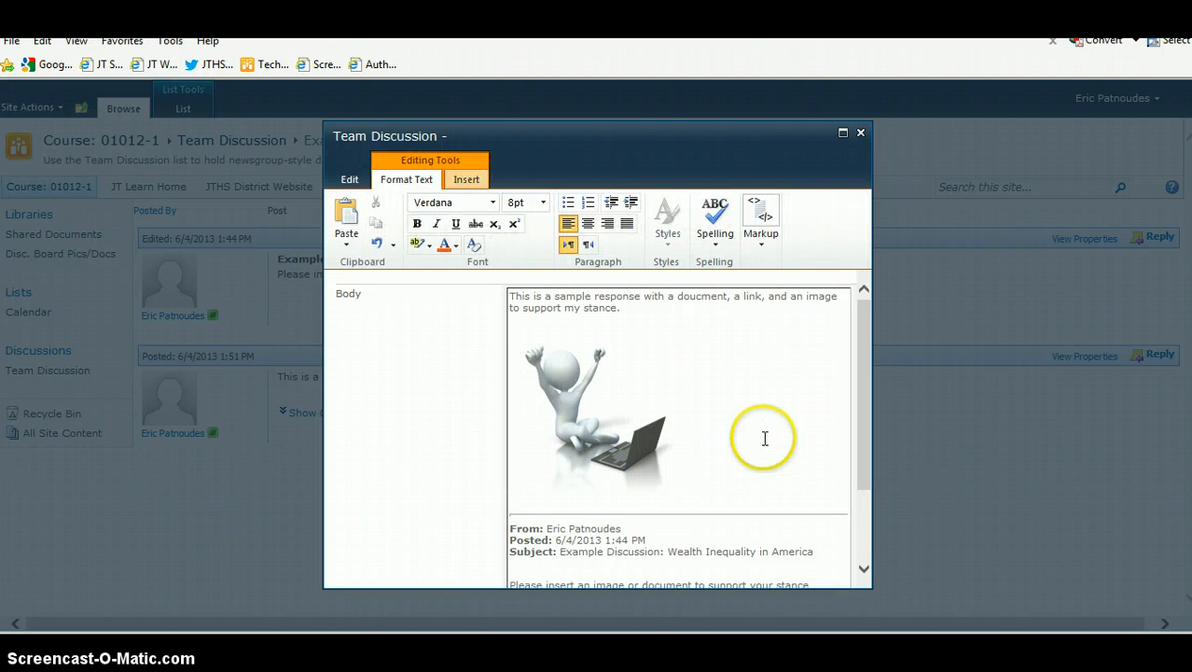
Upload Reimbursement Form from the SkyDrive folder Work Related Docs to Site Assets, with overwriting of existing files enabled, and save its properties
click(466, 179)
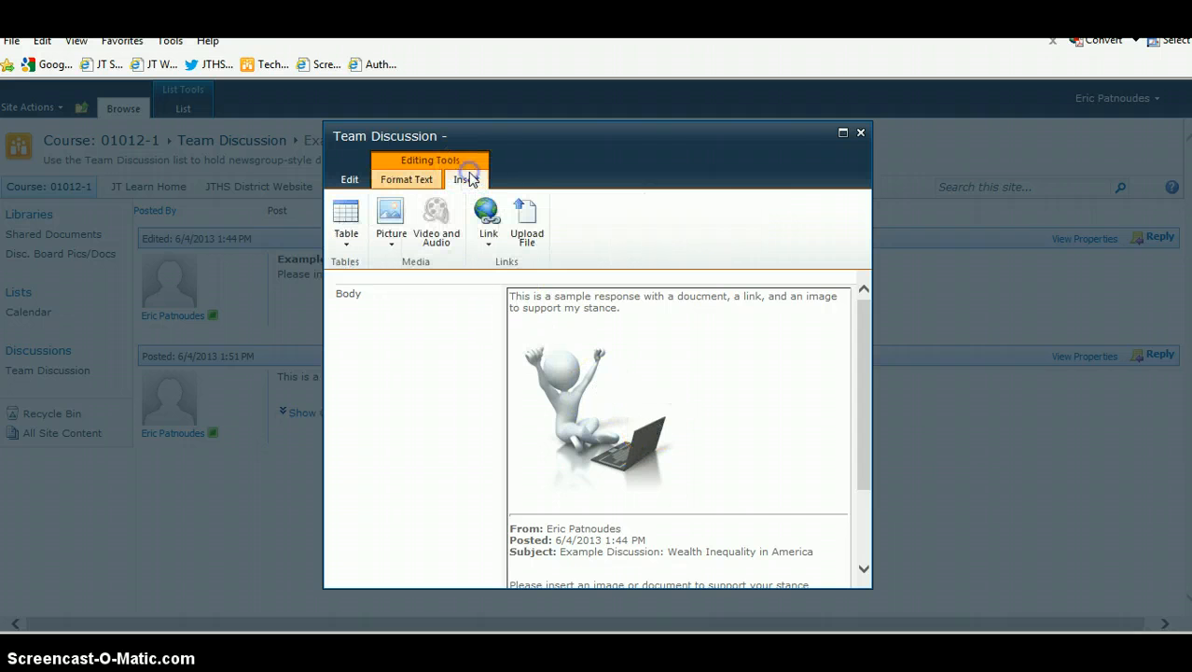
click(528, 235)
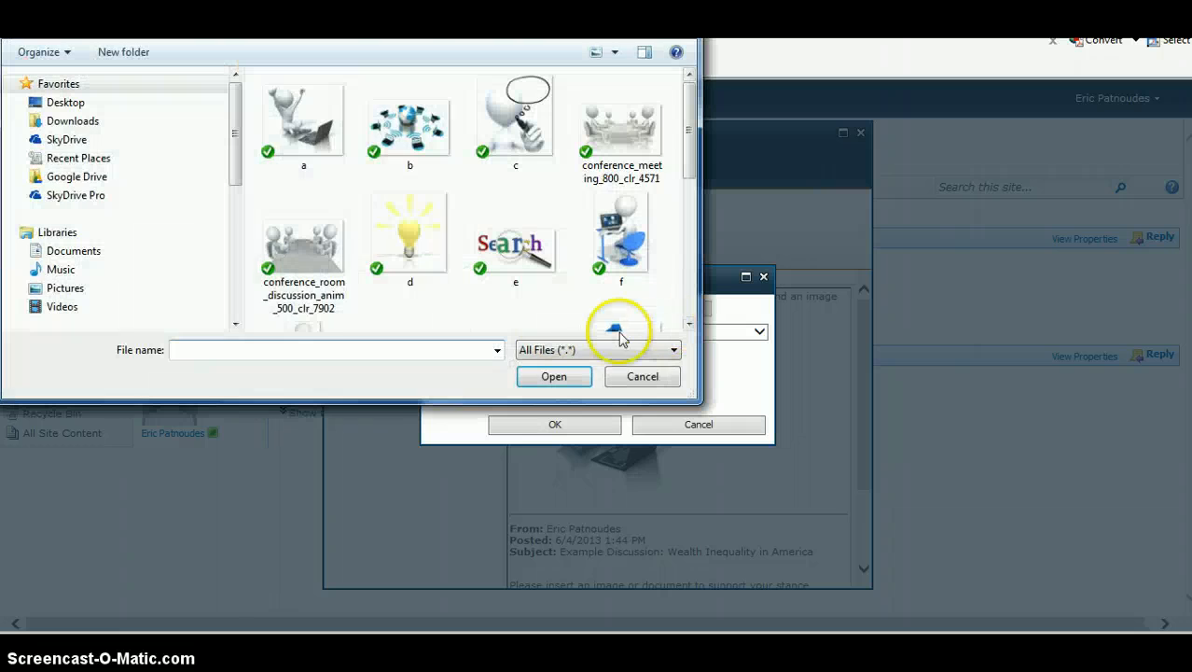
click(67, 142)
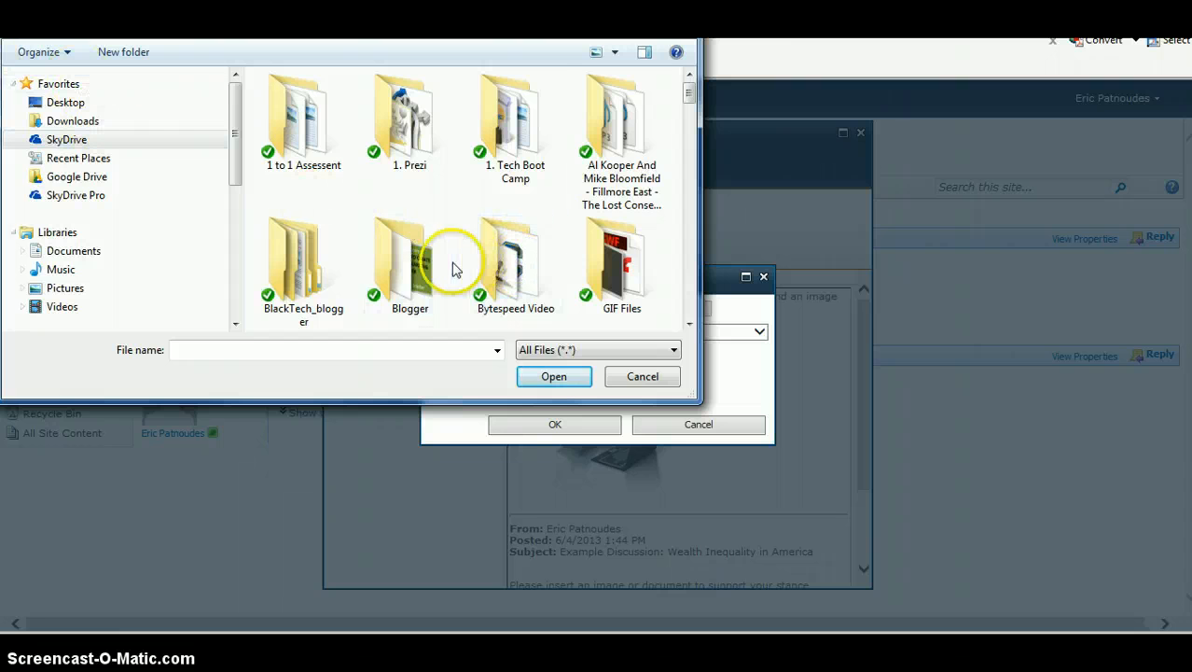
click(79, 142)
double_click(332, 235)
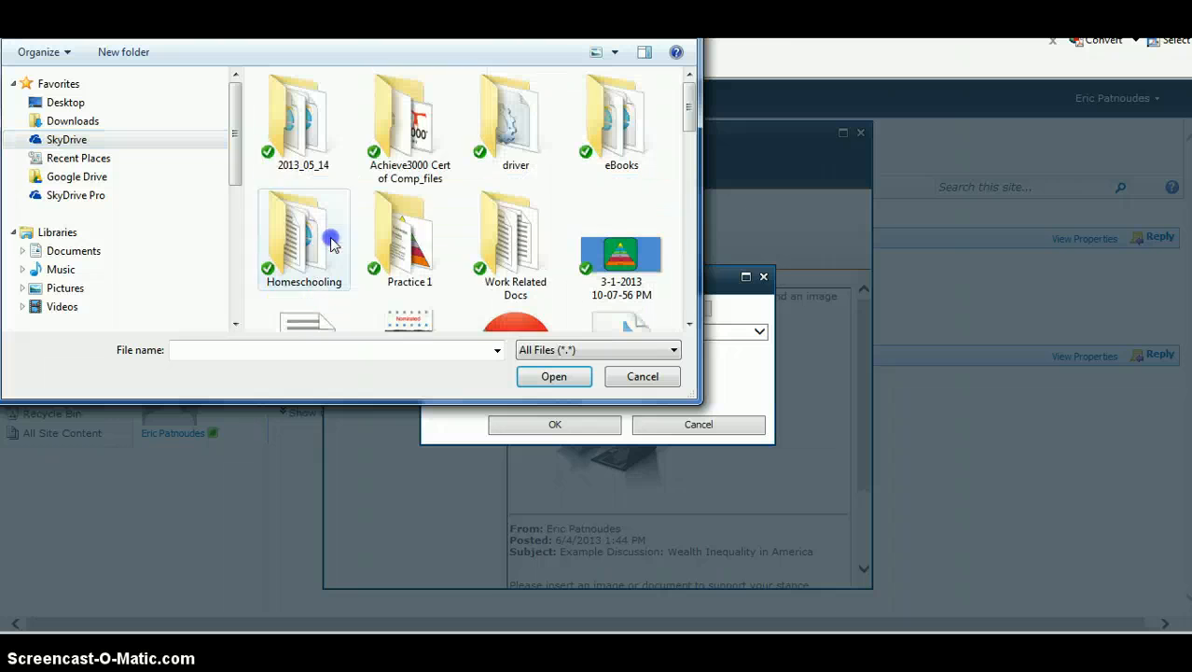
double_click(521, 247)
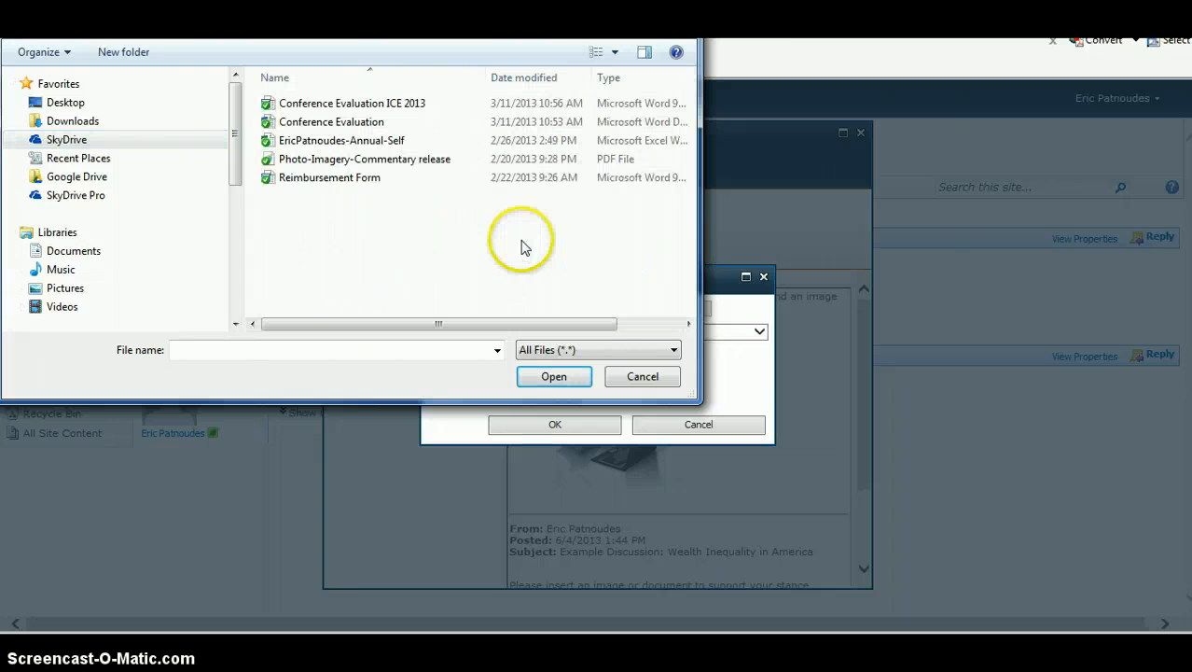
click(317, 179)
double_click(317, 179)
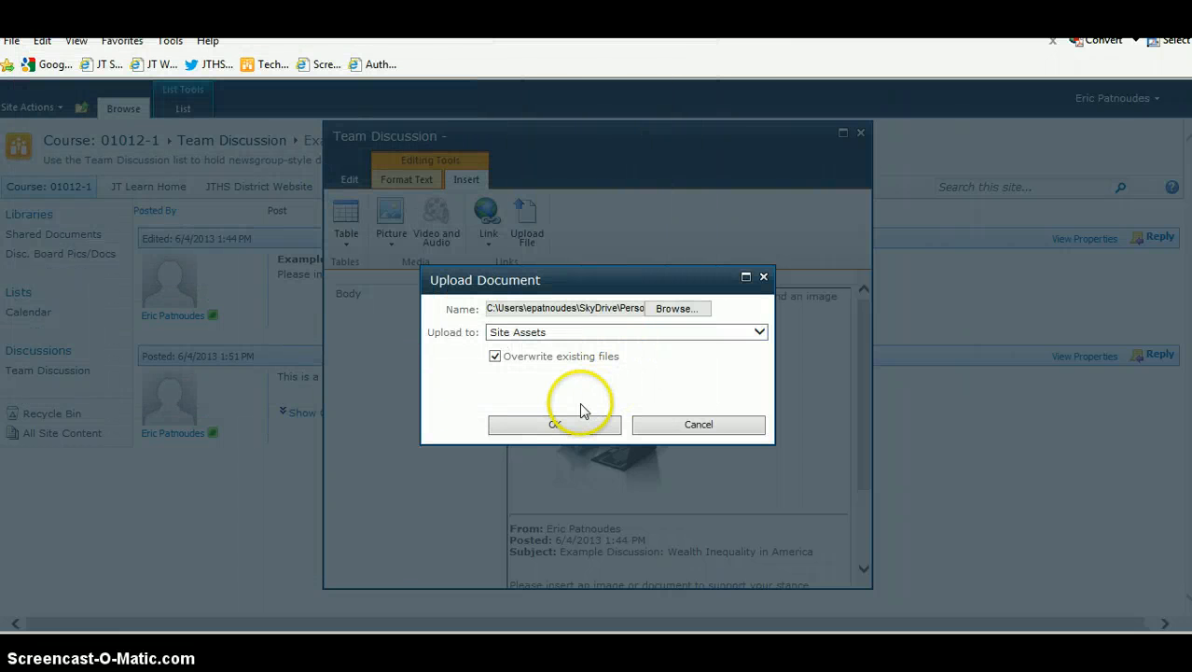
click(580, 427)
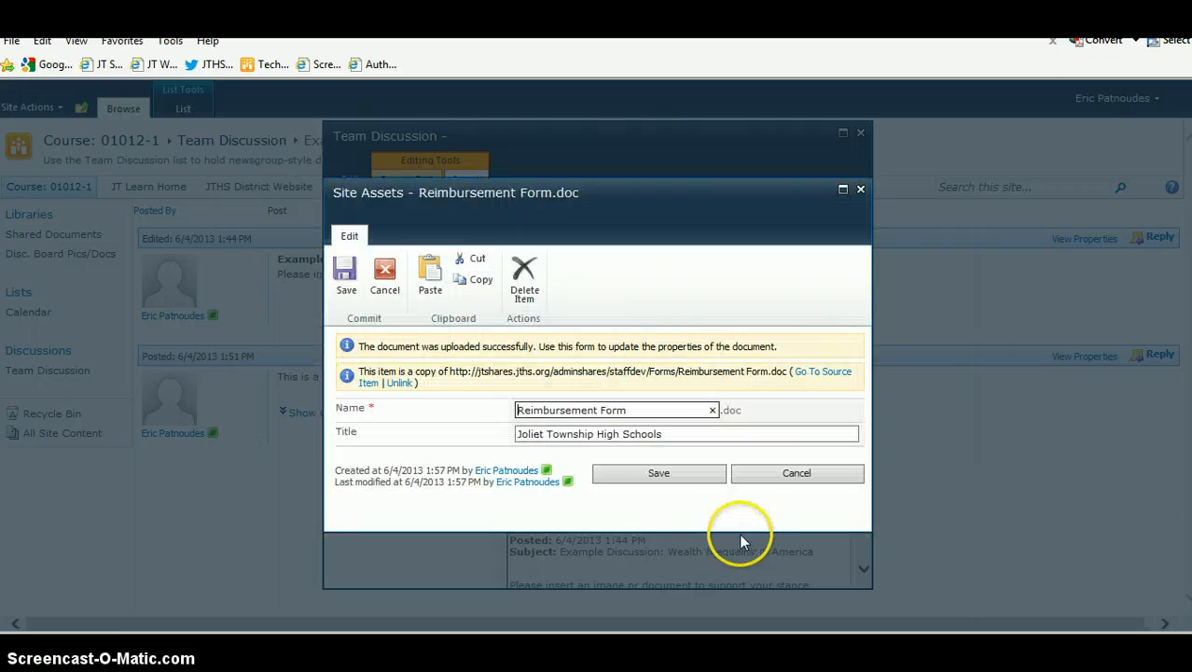
click(645, 476)
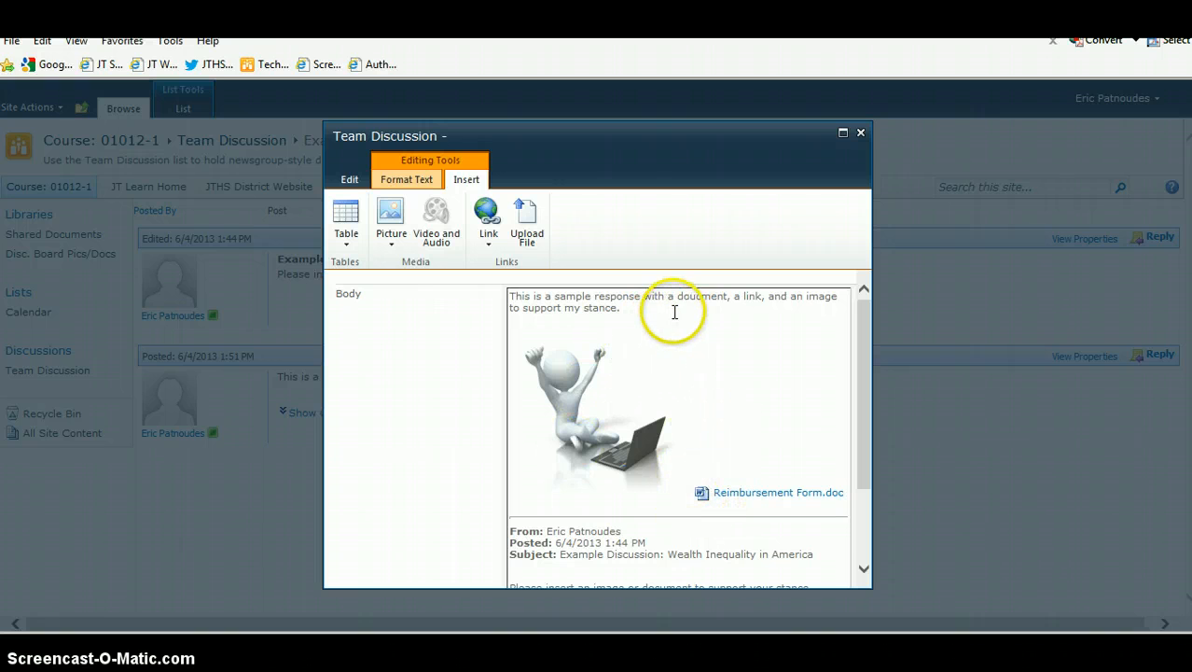
Start a hyperlink from an address, then switch to Chrome, find the ESPN home page by searching "espn" in a new tab, and copy its address
click(487, 238)
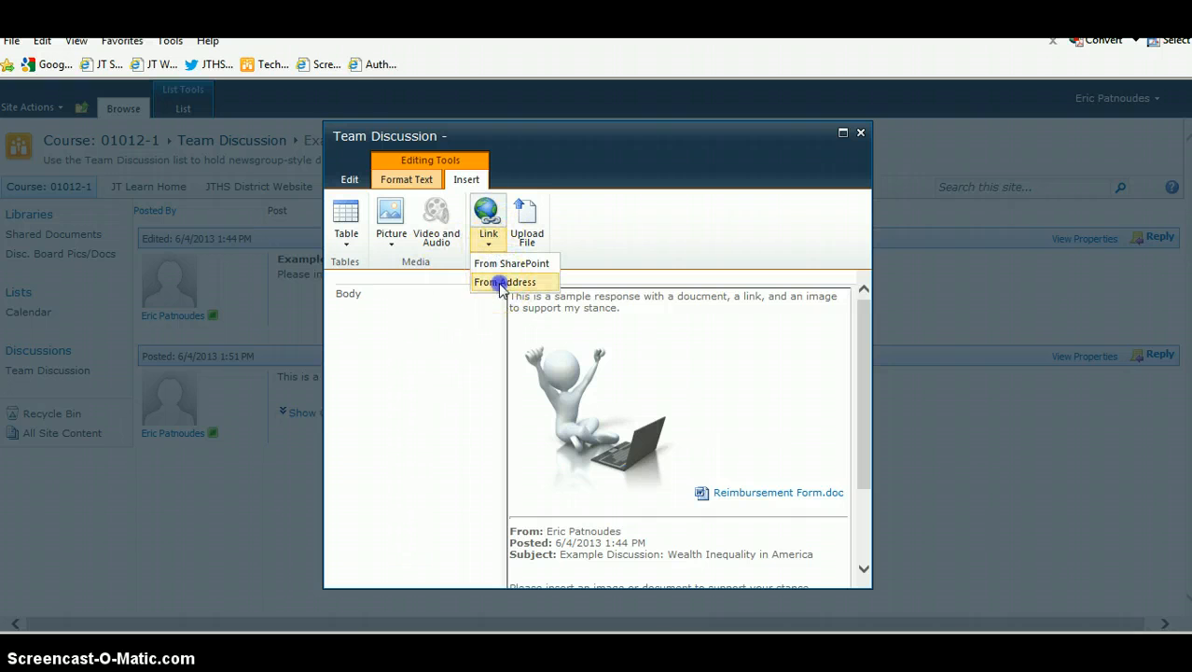
click(502, 282)
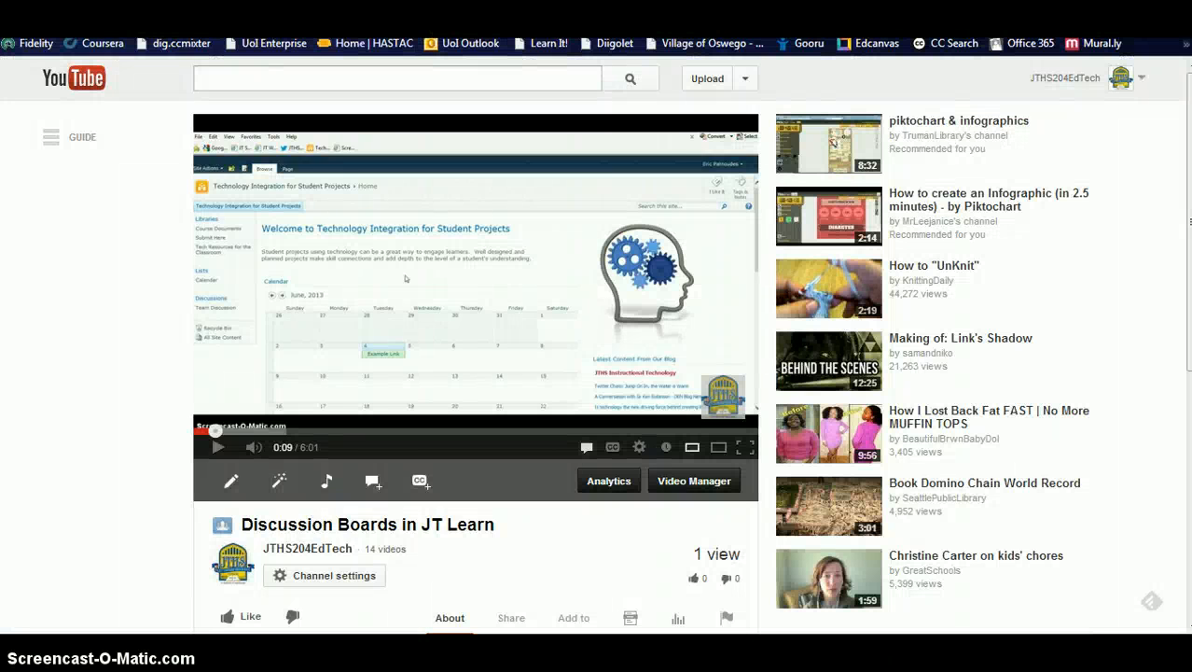
key(ctrl+t)
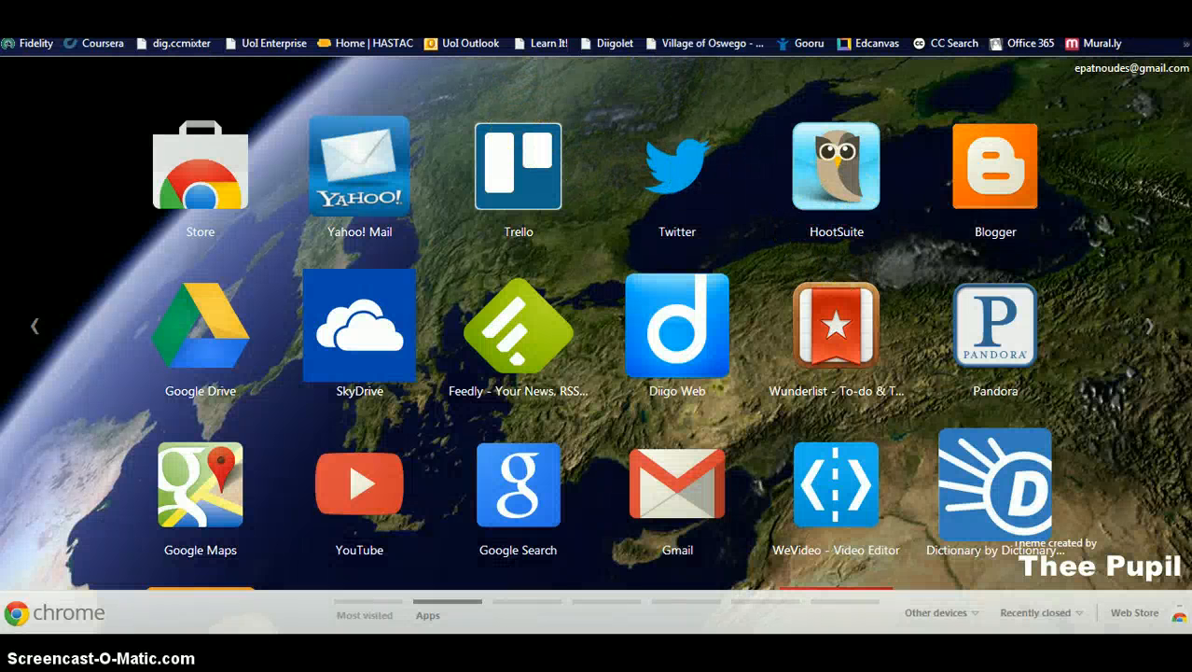
text(espn)
key(Return)
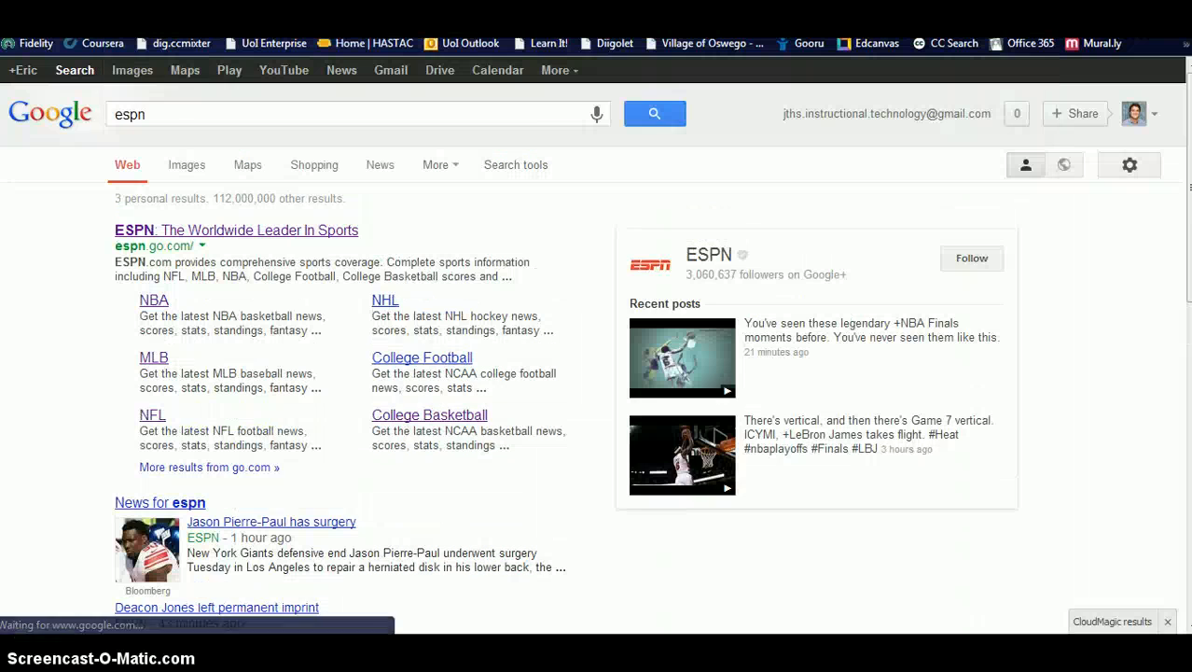
click(280, 228)
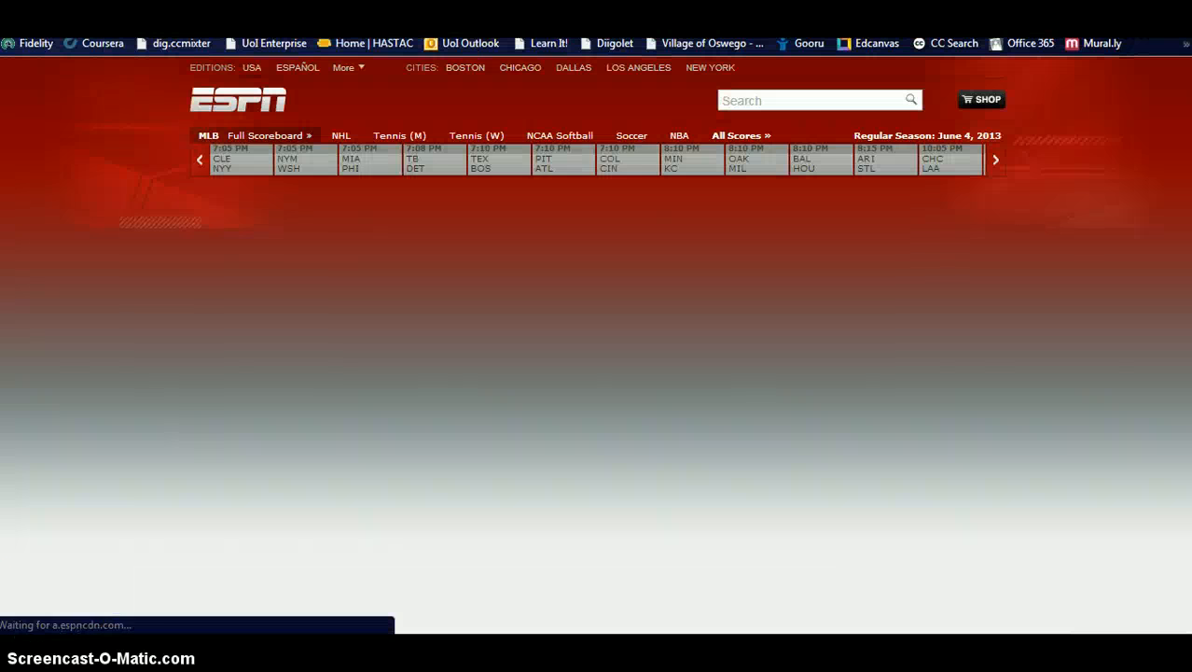
right_click(466, 19)
click(511, 101)
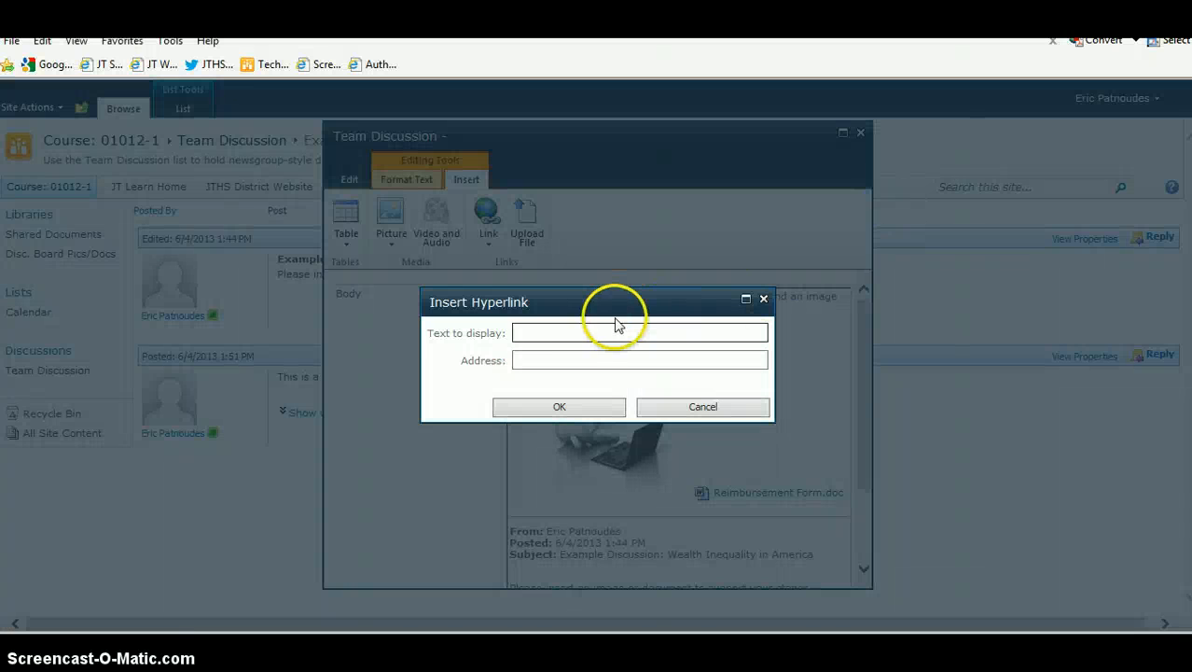
click(580, 358)
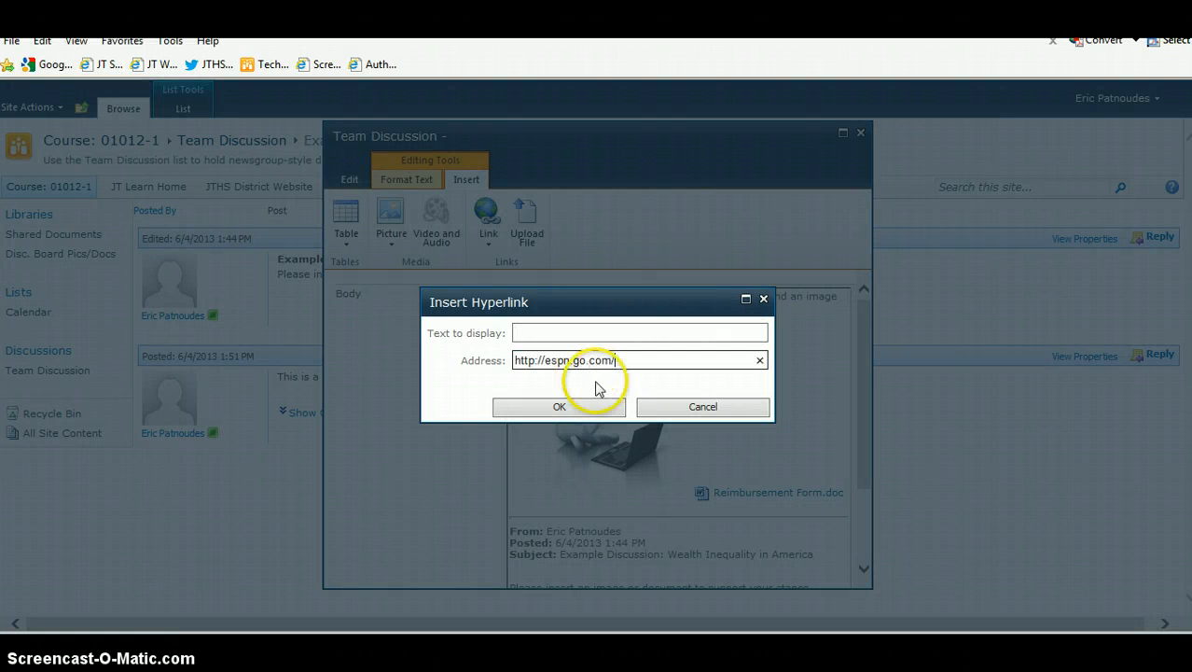
click(595, 406)
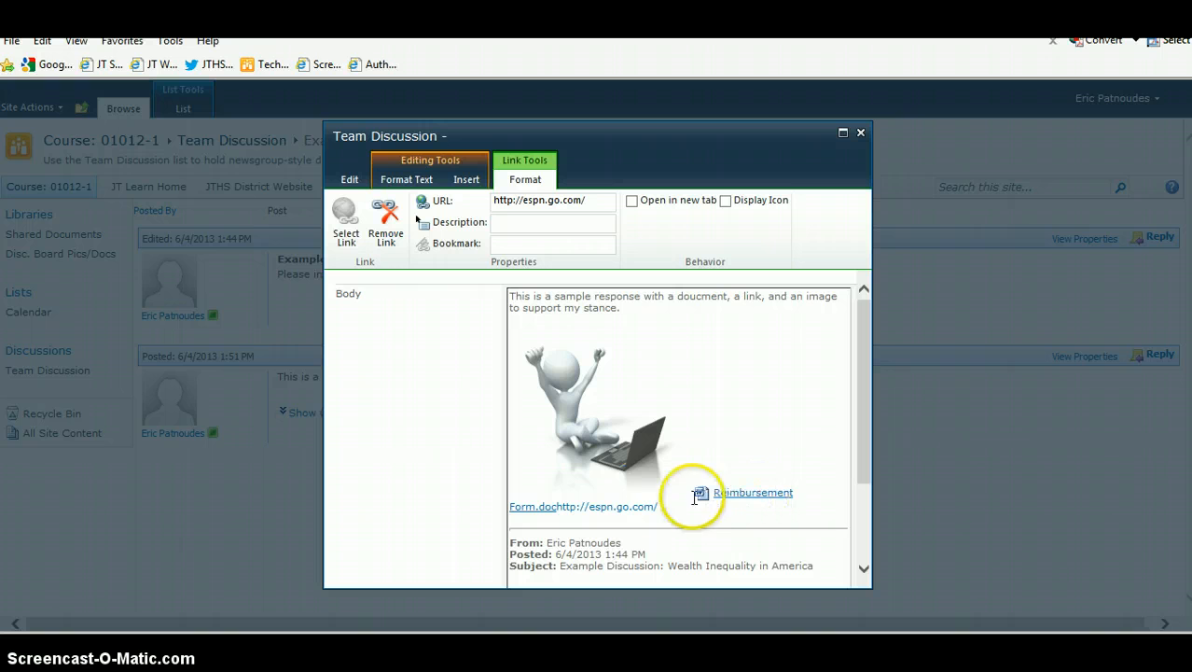
click(606, 517)
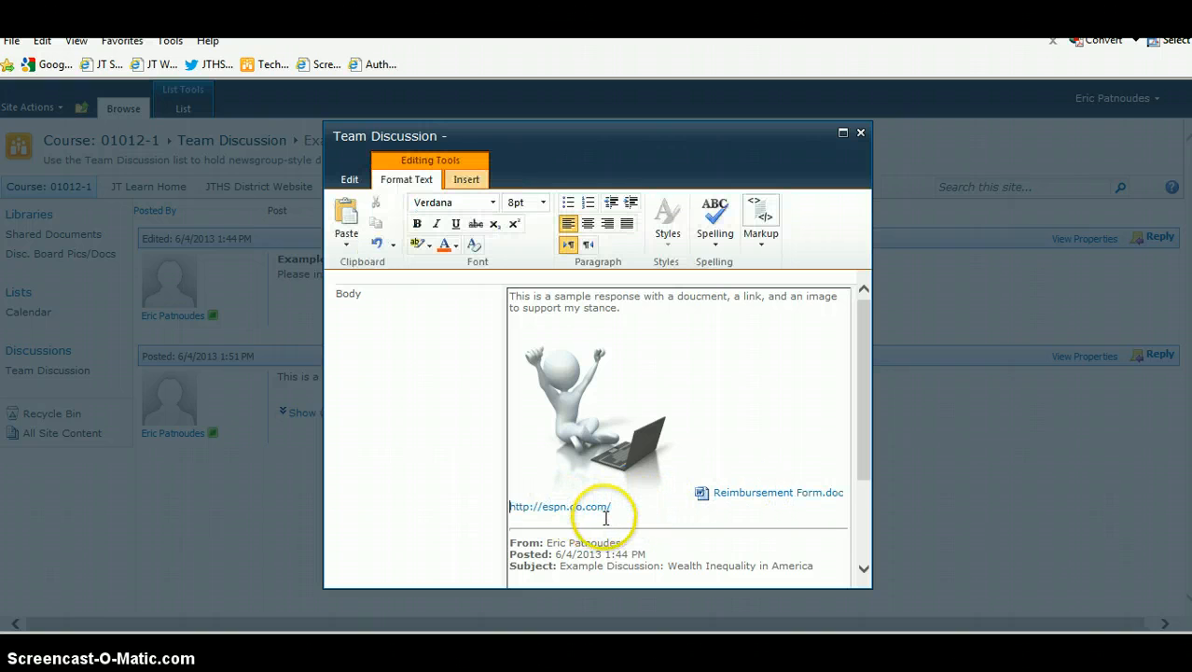